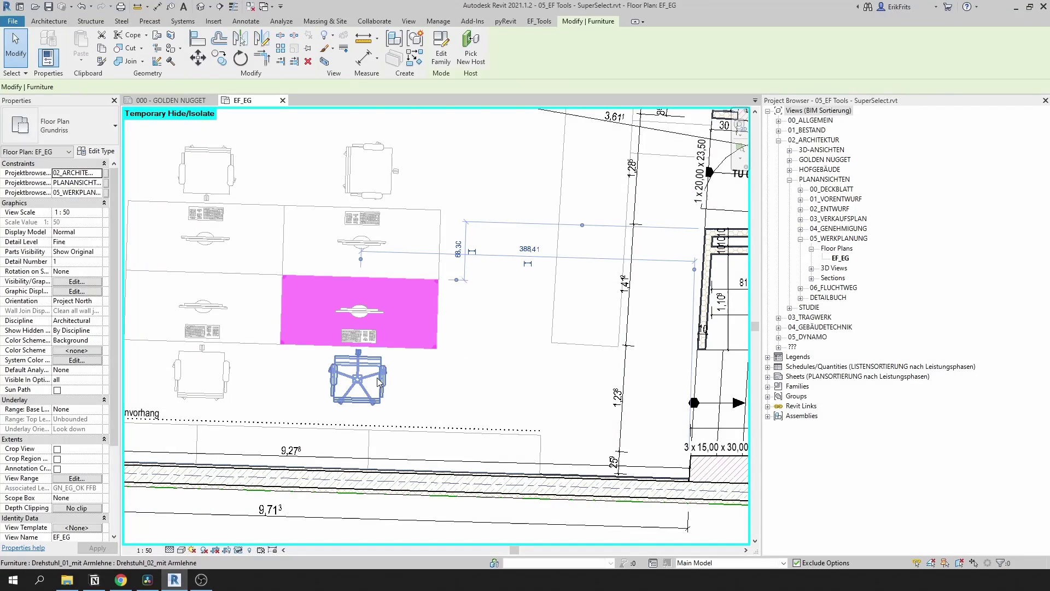
# Check the chair's right-click Select All Instances option, then clear the furniture selection.
pyautogui.rightClick(380, 377)
pyautogui.moveTo(436, 252)
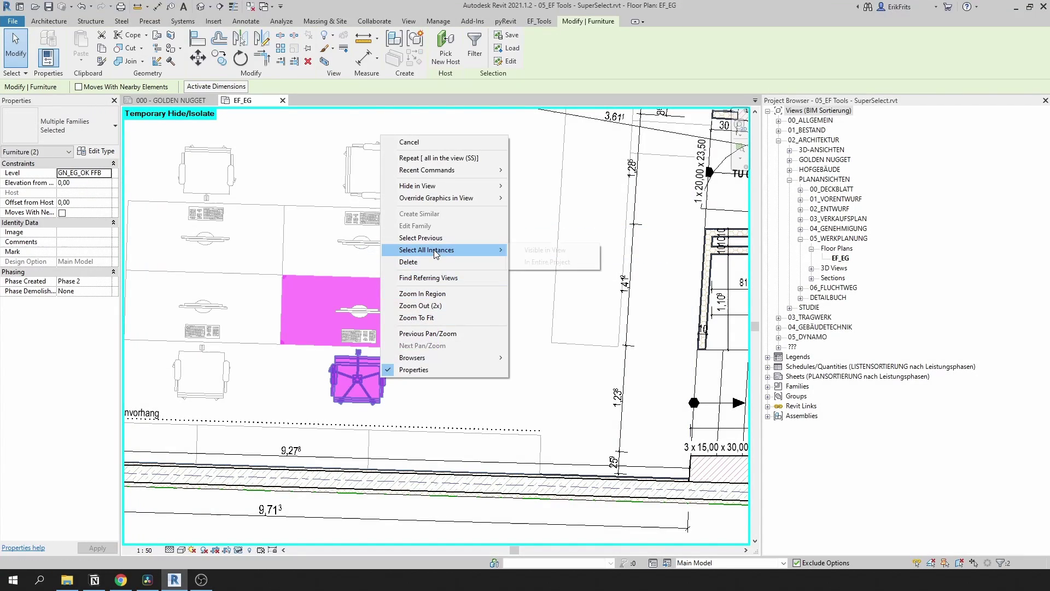
pyautogui.click(535, 338)
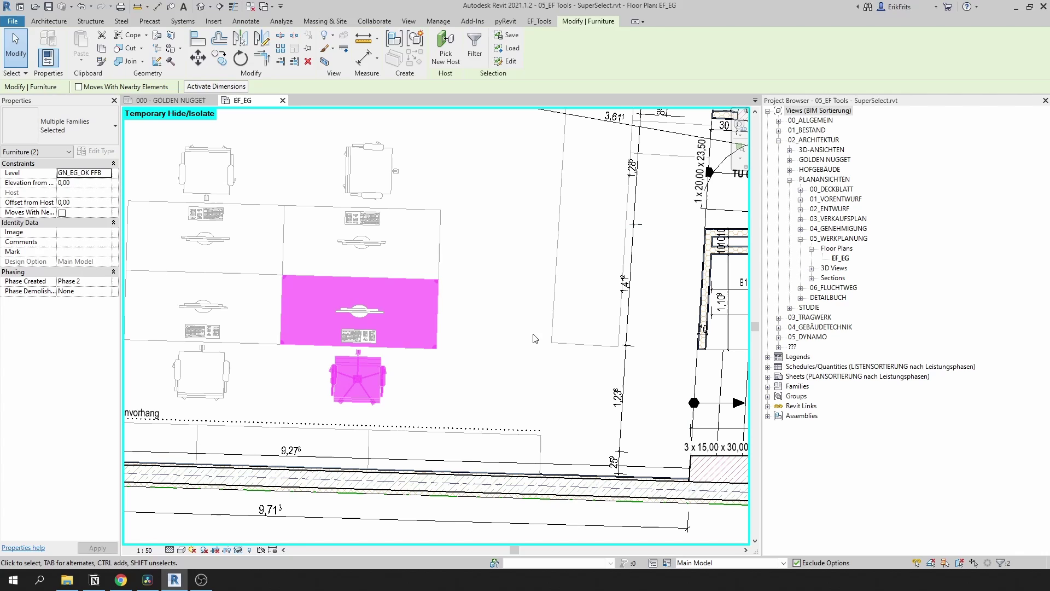
pyautogui.press('Escape')
# Window-select the desk group and grow it with Super Select: all in the view to 32 elements.
pyautogui.moveTo(269, 253); pyautogui.dragTo(469, 410)
pyautogui.click(539, 21)
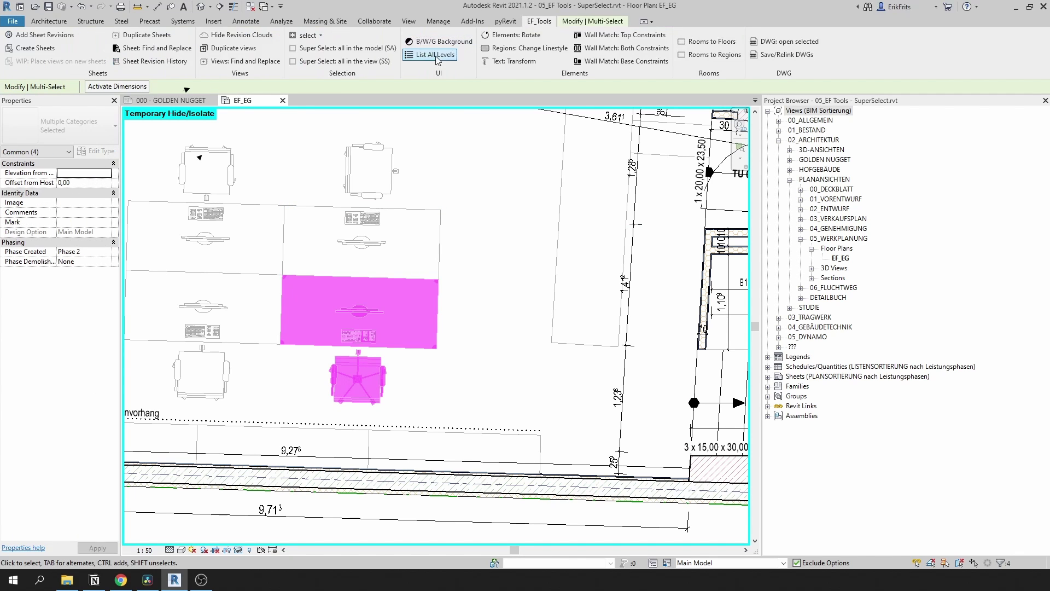
pyautogui.click(381, 62)
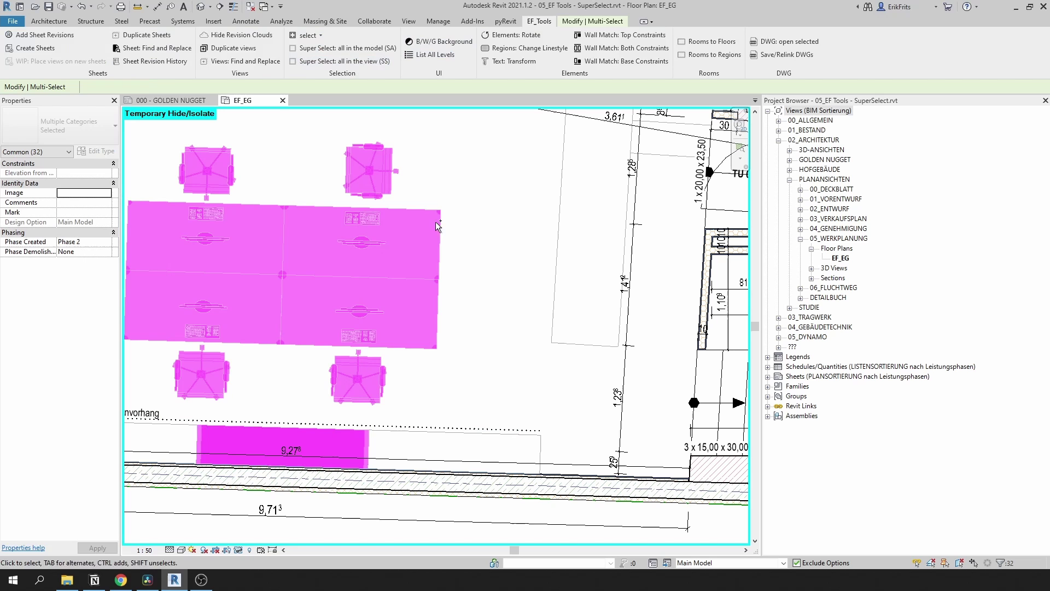
pyautogui.click(372, 65)
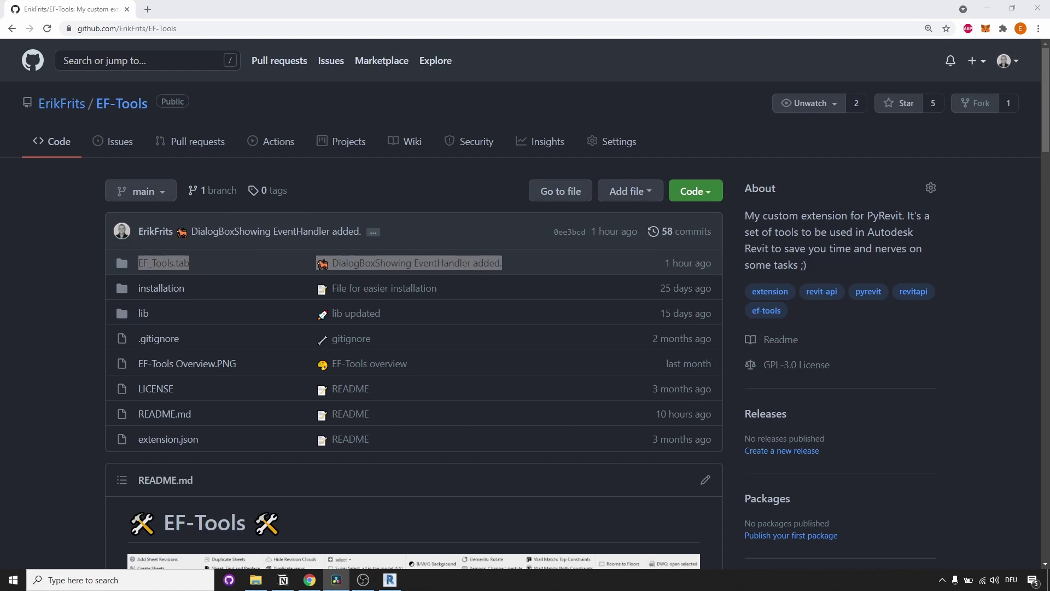
# Switch to the browser and scroll the EF-Tools README past installation to the List of tools.
pyautogui.click(53, 402)
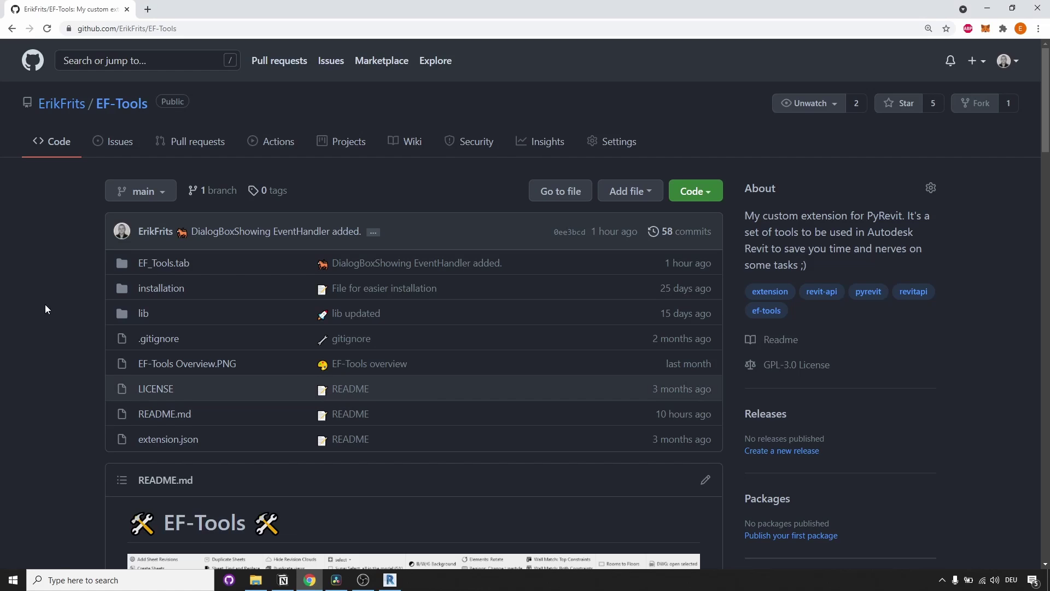
pyautogui.scroll(-6, 45, 306)
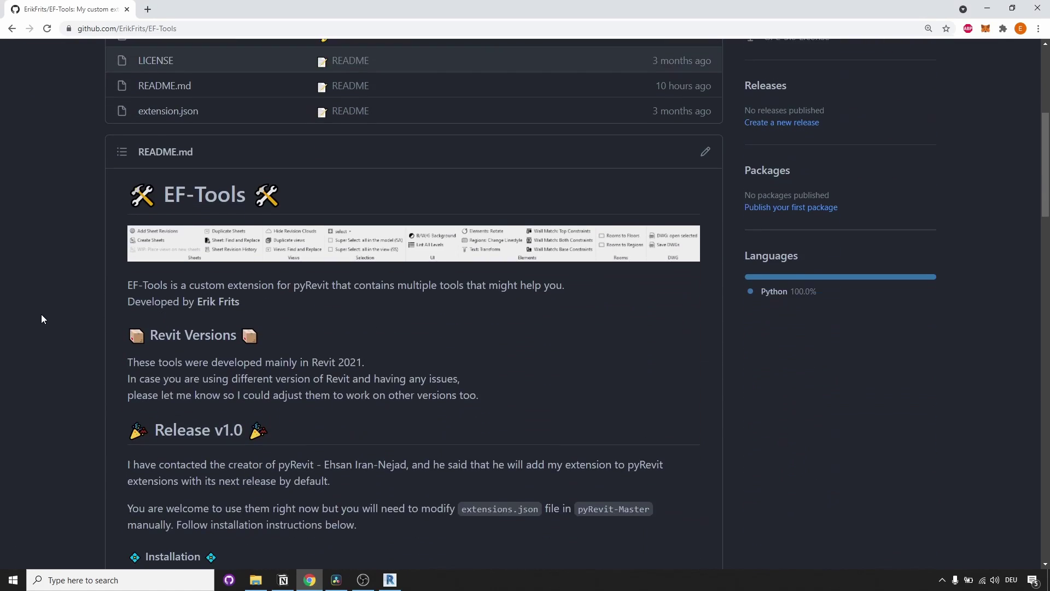
pyautogui.scroll(-7, 41, 318)
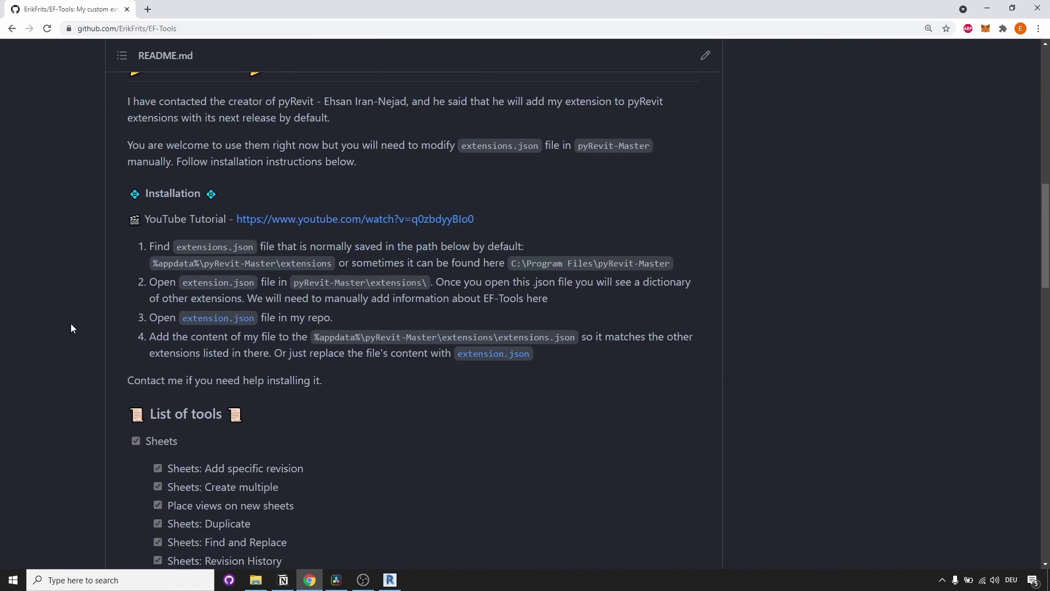
pyautogui.scroll(-7, 44, 341)
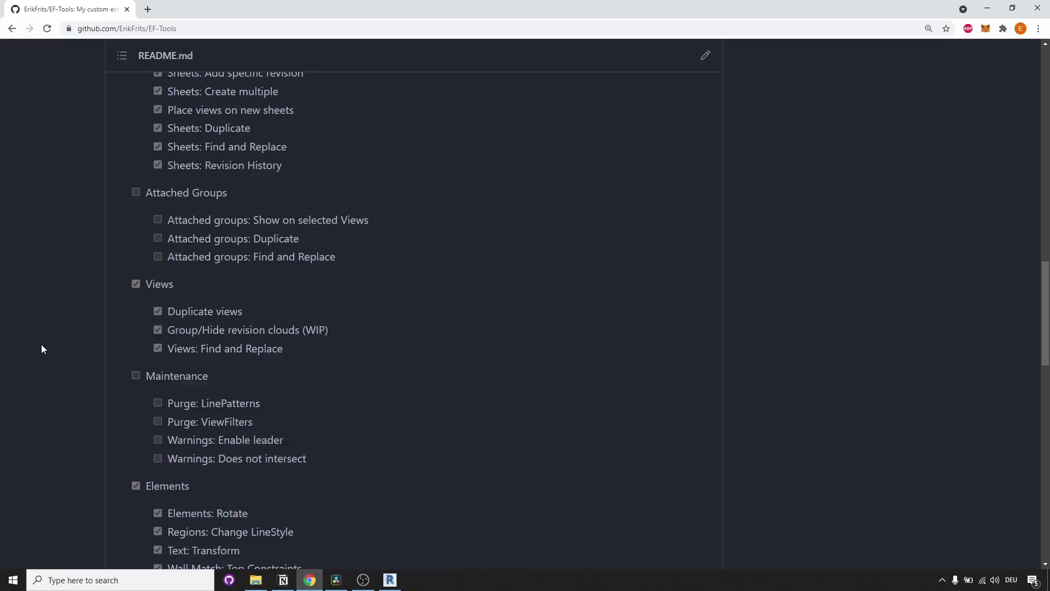
pyautogui.scroll(-1, 41, 343)
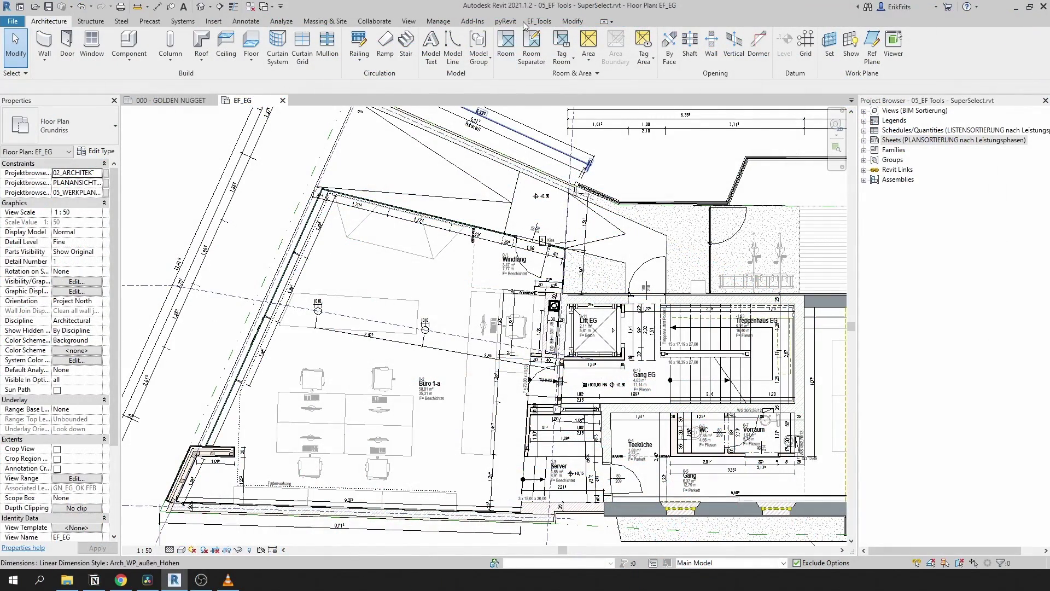
# Open Keyboard Shortcuts with KS and search for 'Select all instan'.
pyautogui.click(555, 21)
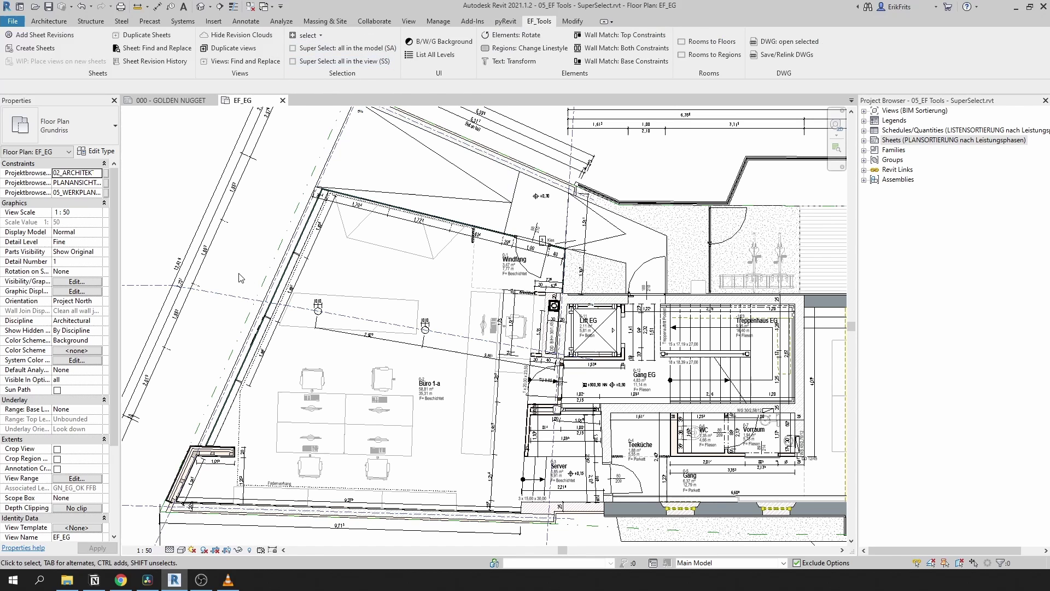
pyautogui.press('k')
pyautogui.press('s')
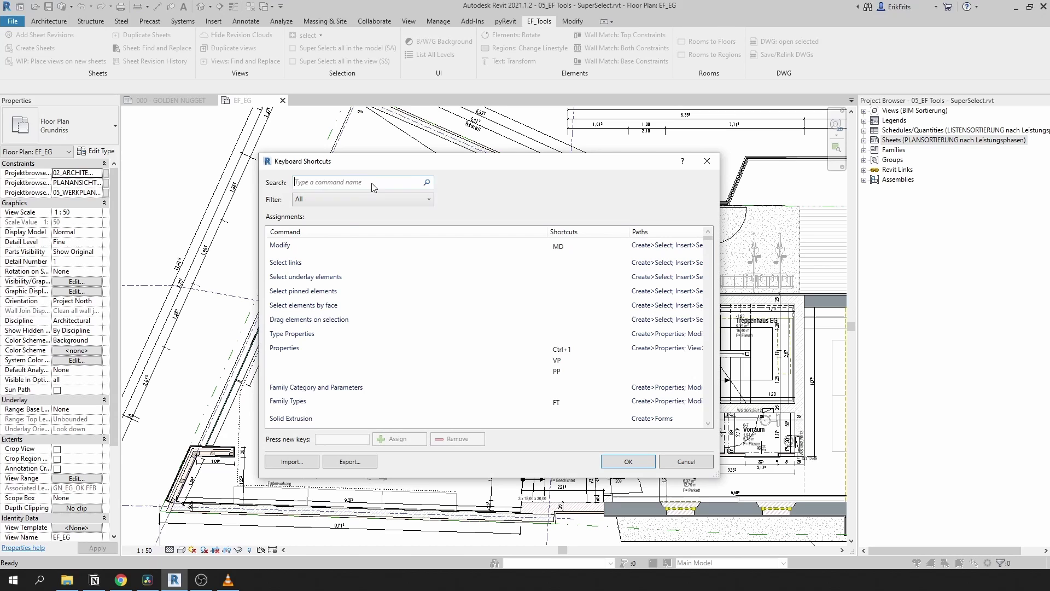
pyautogui.write('Select')
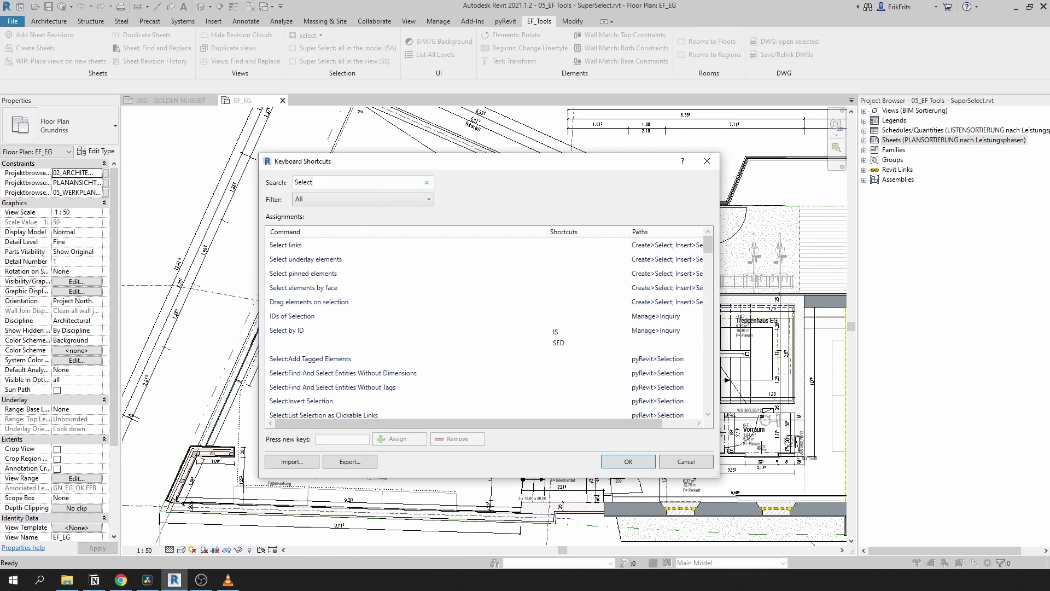
pyautogui.write(' all instances')
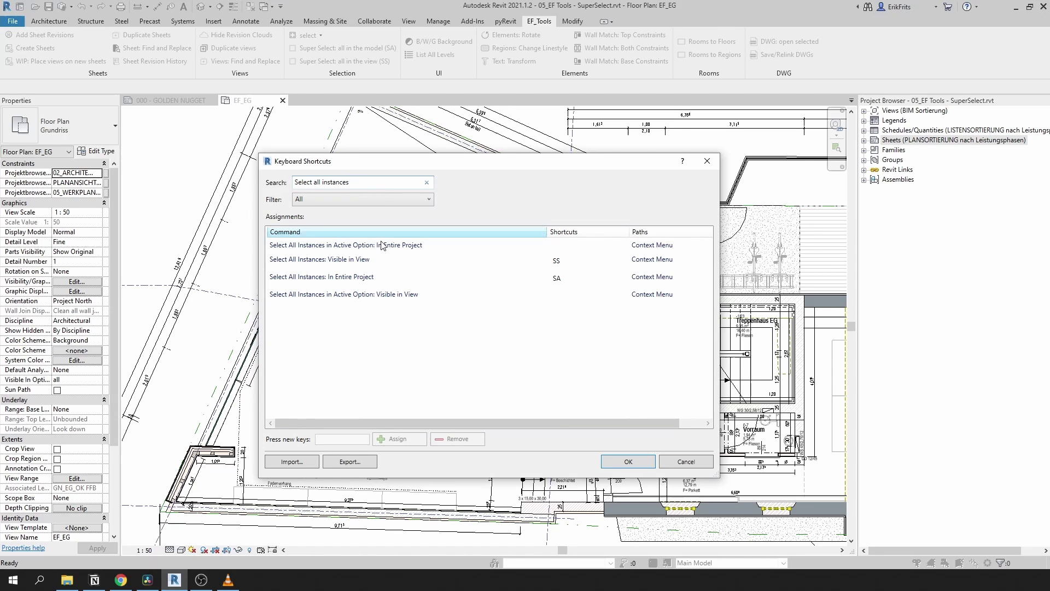
# Remove SS from Select All Instances: Visible in View and SA from In Entire Project.
pyautogui.click(552, 264)
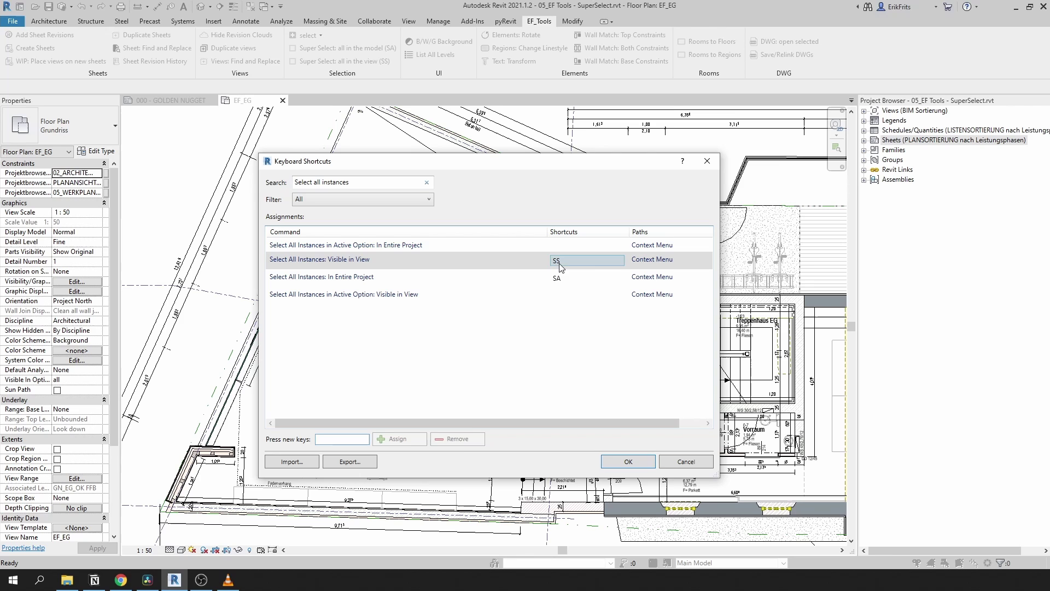
pyautogui.click(459, 439)
pyautogui.click(575, 279)
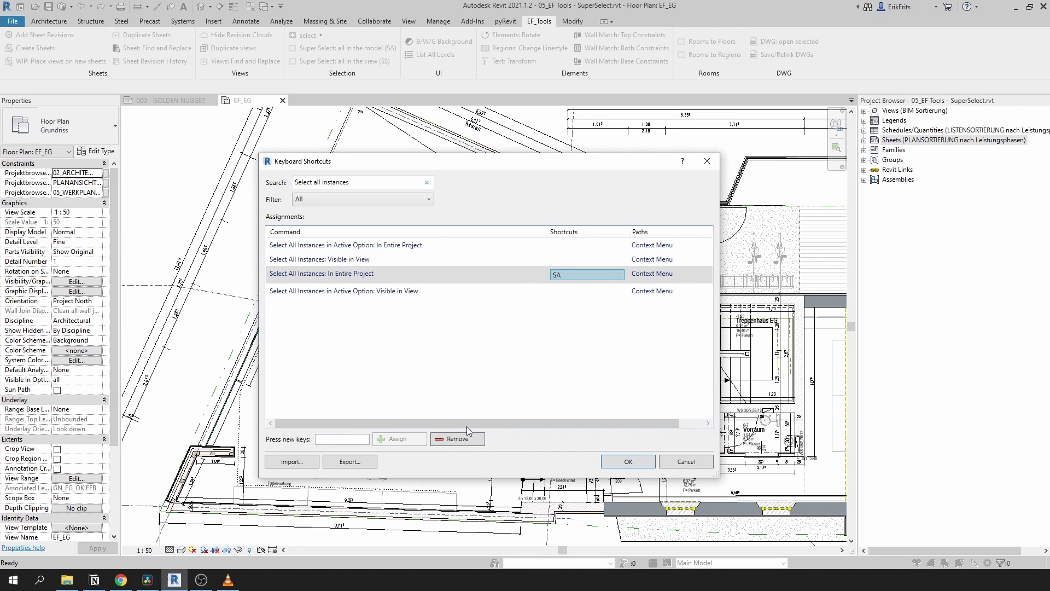
pyautogui.click(458, 439)
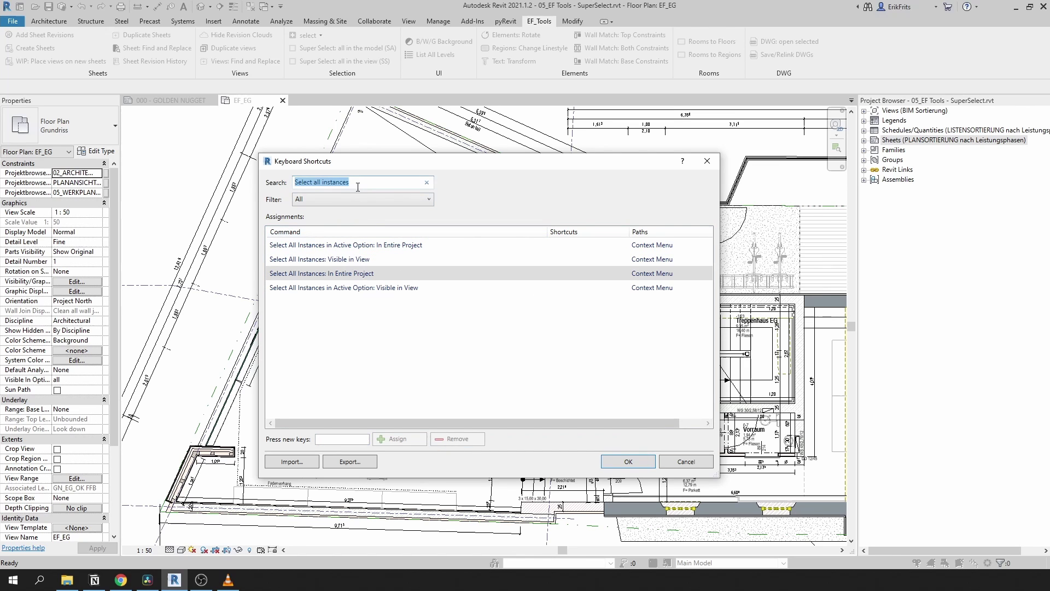
# Search 'Super S', assign SS to the view command and SA to the model command, then confirm.
pyautogui.write('Super Select')
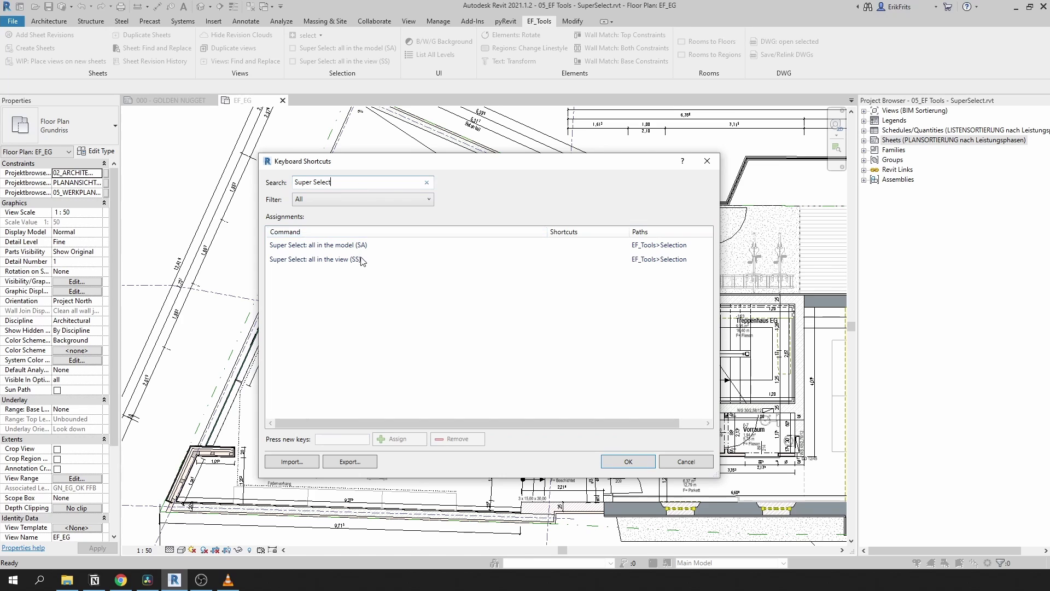
pyautogui.click(361, 260)
pyautogui.click(338, 437)
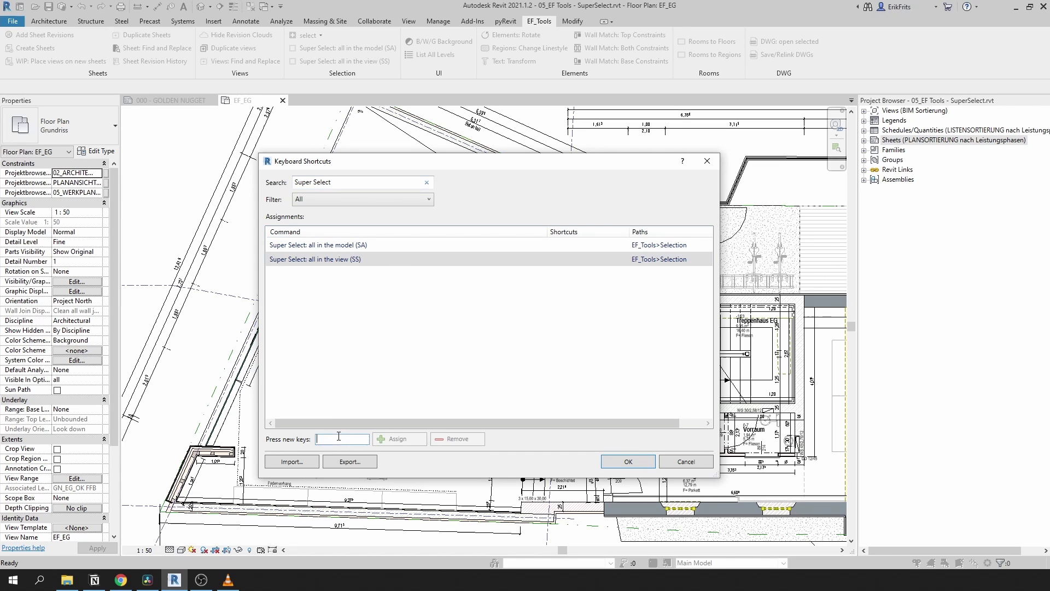
pyautogui.click(401, 443)
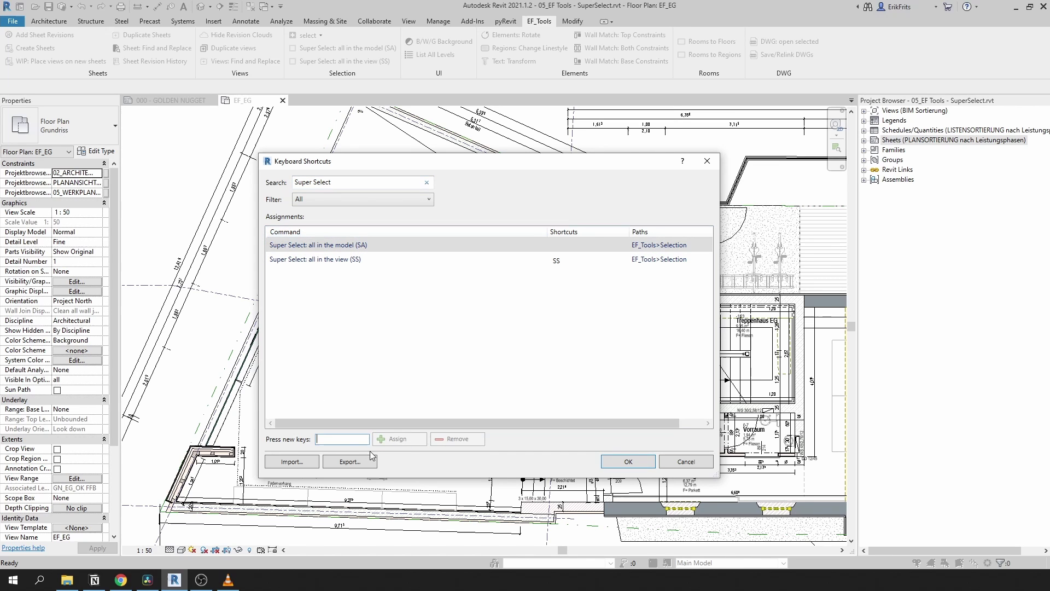
pyautogui.write('SA')
pyautogui.click(402, 439)
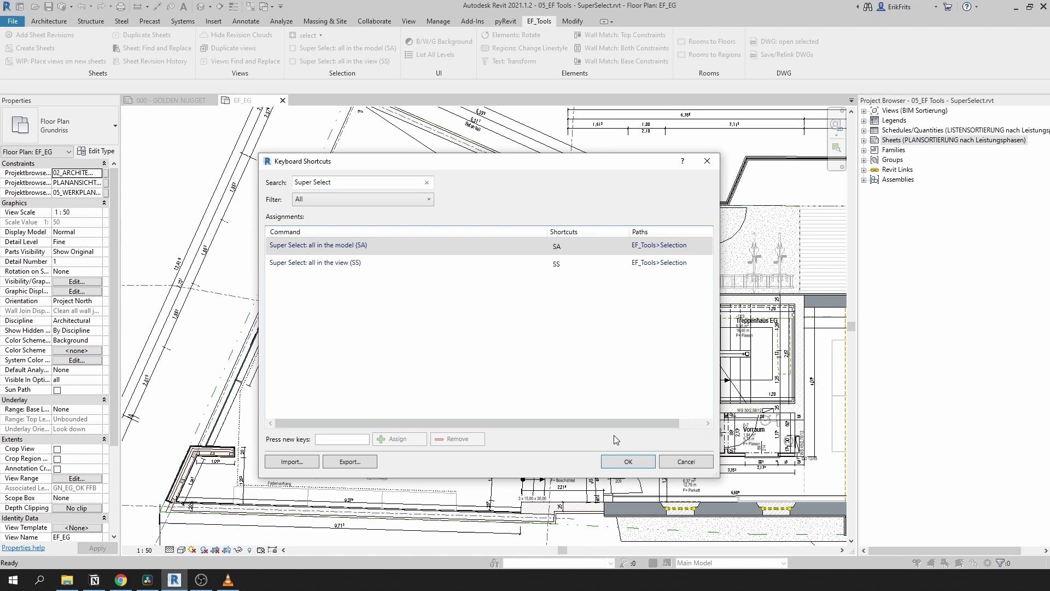
pyautogui.click(628, 461)
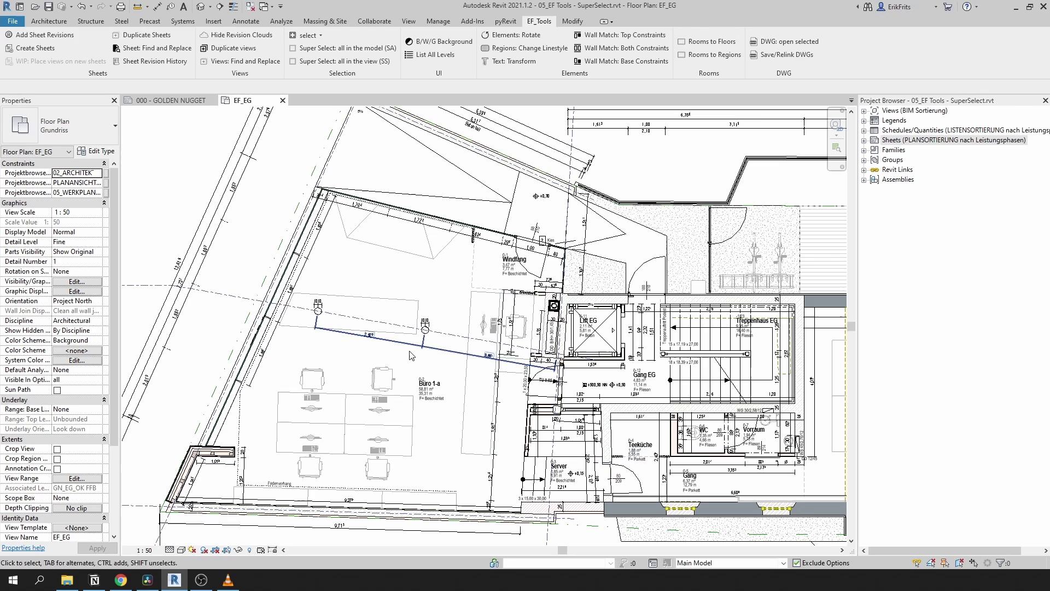
# Select a desk and chair and grow them with SA to all matching furniture in the model.
pyautogui.click(379, 410)
pyautogui.keyDown('ctrl'); pyautogui.click(382, 378); pyautogui.keyUp('ctrl')
pyautogui.press('s')
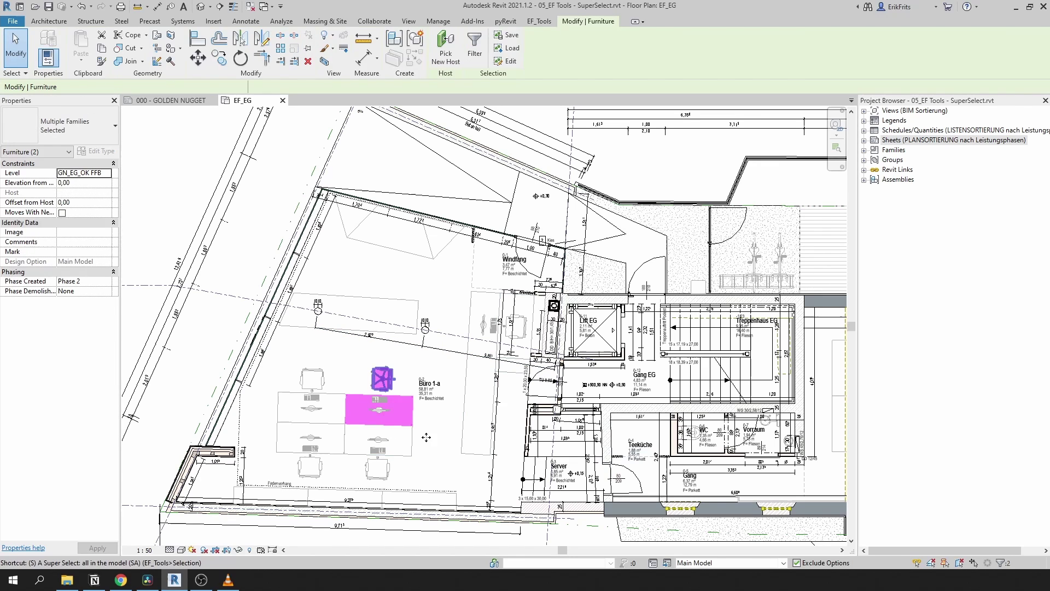
pyautogui.press('a')
pyautogui.moveTo(417, 384); pyautogui.dragTo(503, 384, button='middle')
pyautogui.press('Escape')
# Reselect the desk and chair, review the context menu, then restore the 13-piece furniture selection.
pyautogui.click(491, 418)
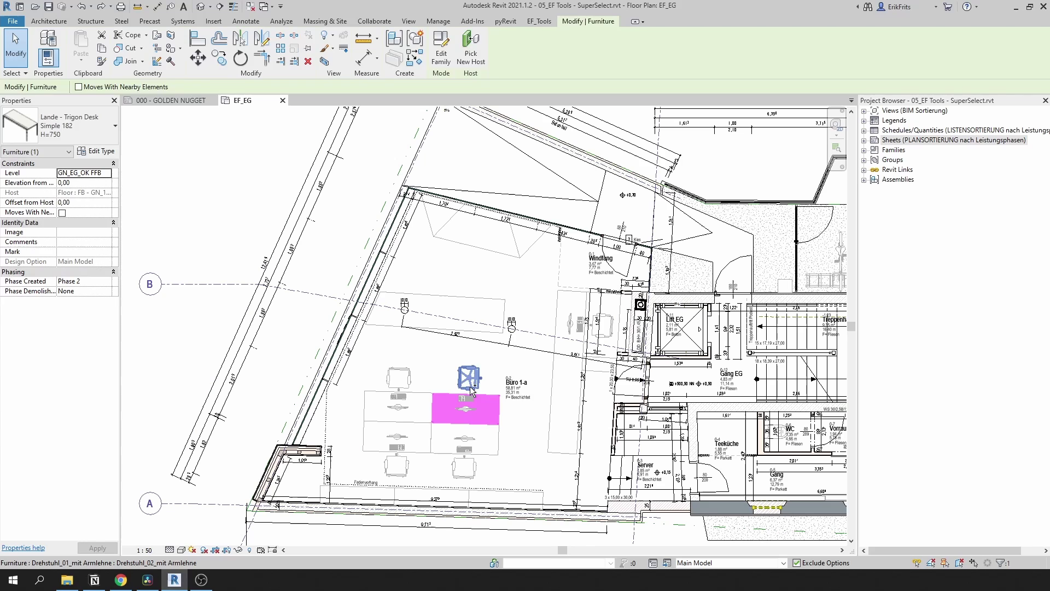
pyautogui.keyDown('ctrl'); pyautogui.click(471, 386); pyautogui.keyUp('ctrl')
pyautogui.rightClick(470, 384)
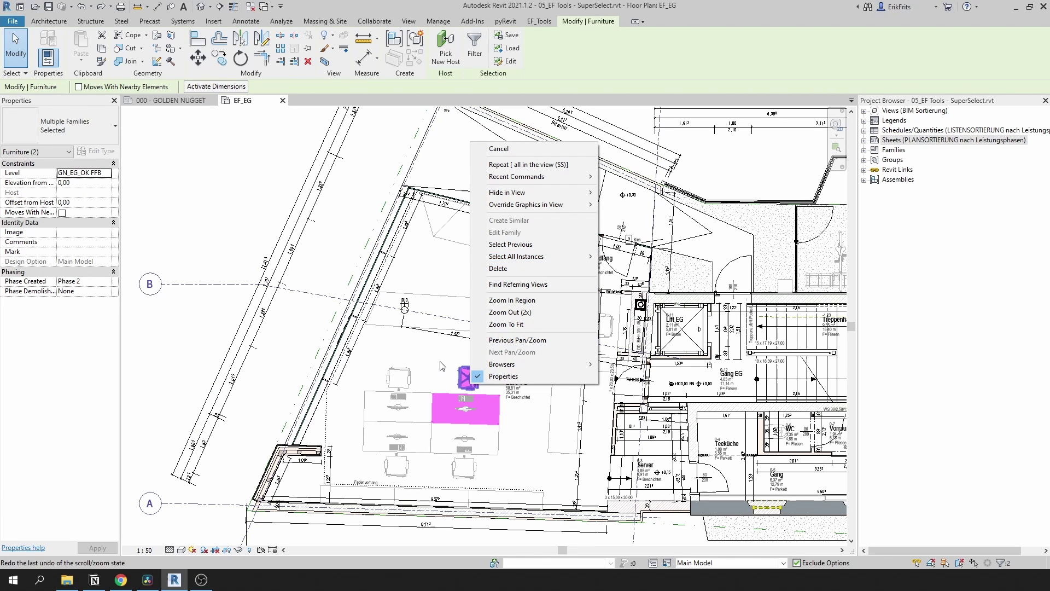
pyautogui.press('Escape')
pyautogui.hotkey('ctrl', 'Left')
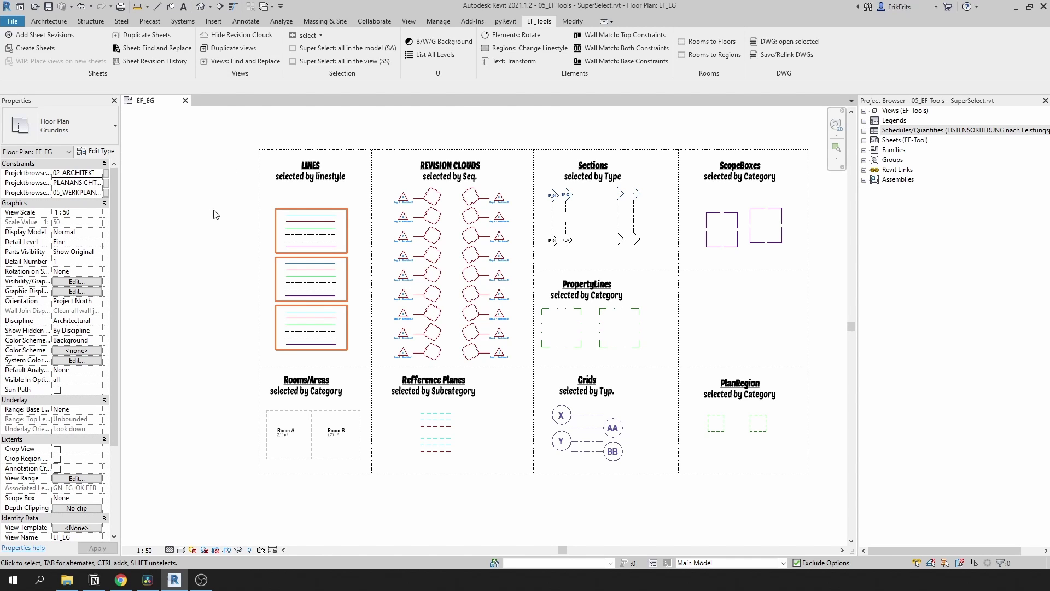
# Select the top orange line, use SA to grab every orange line plus a red one, then clear.
pyautogui.scroll(4, 301, 194)
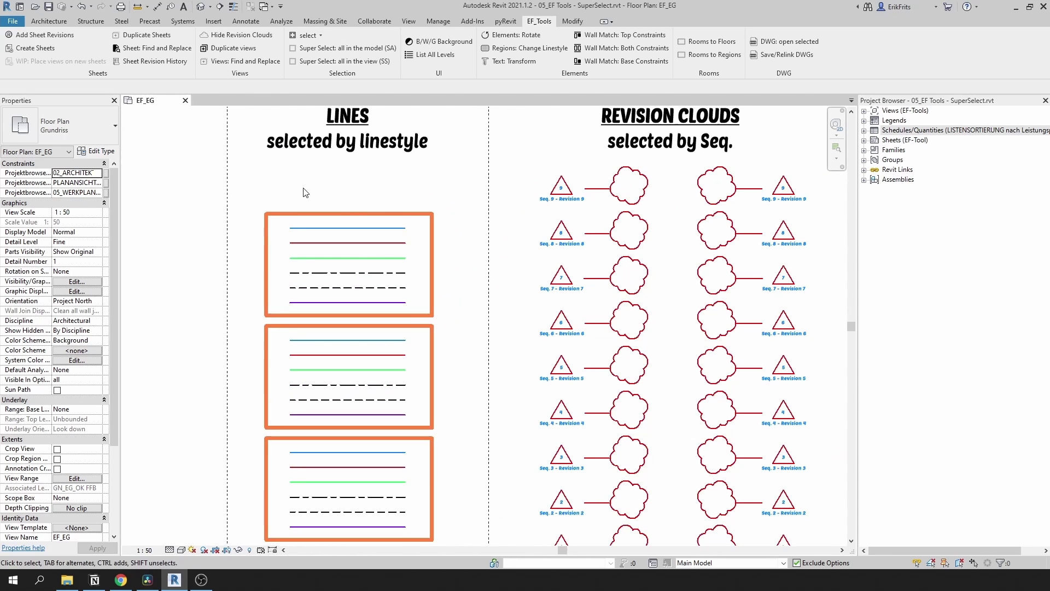
pyautogui.click(307, 214)
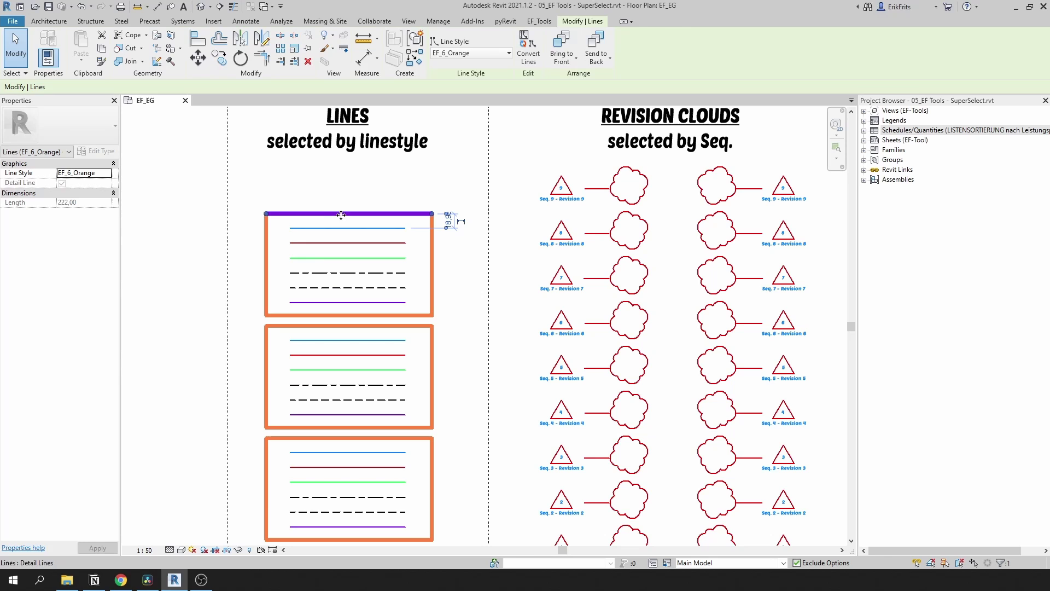
pyautogui.press('s')
pyautogui.press('a')
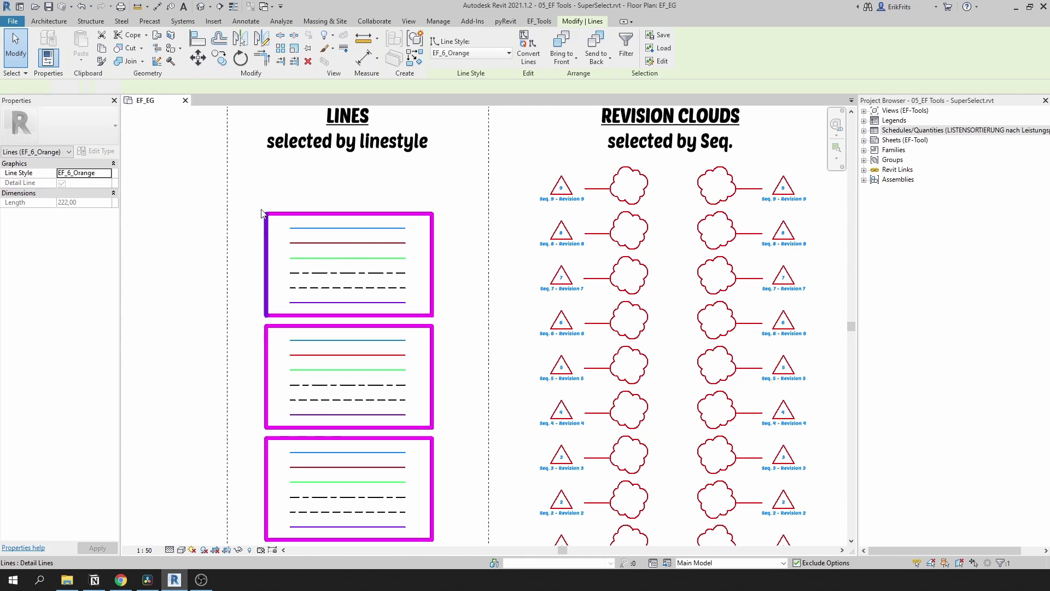
pyautogui.keyDown('ctrl'); pyautogui.click(319, 243); pyautogui.keyUp('ctrl')
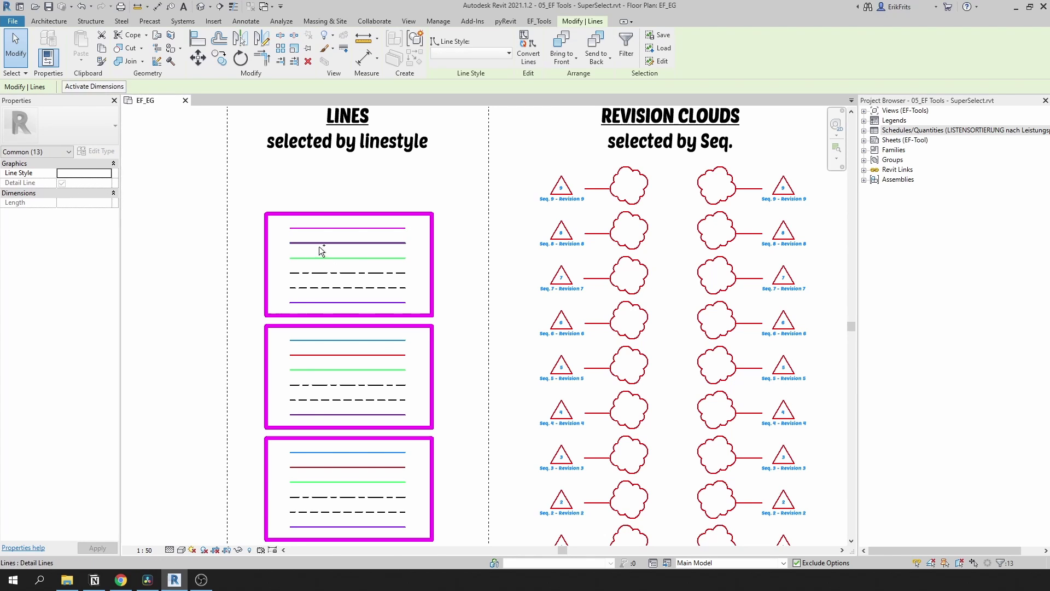
pyautogui.press('Escape')
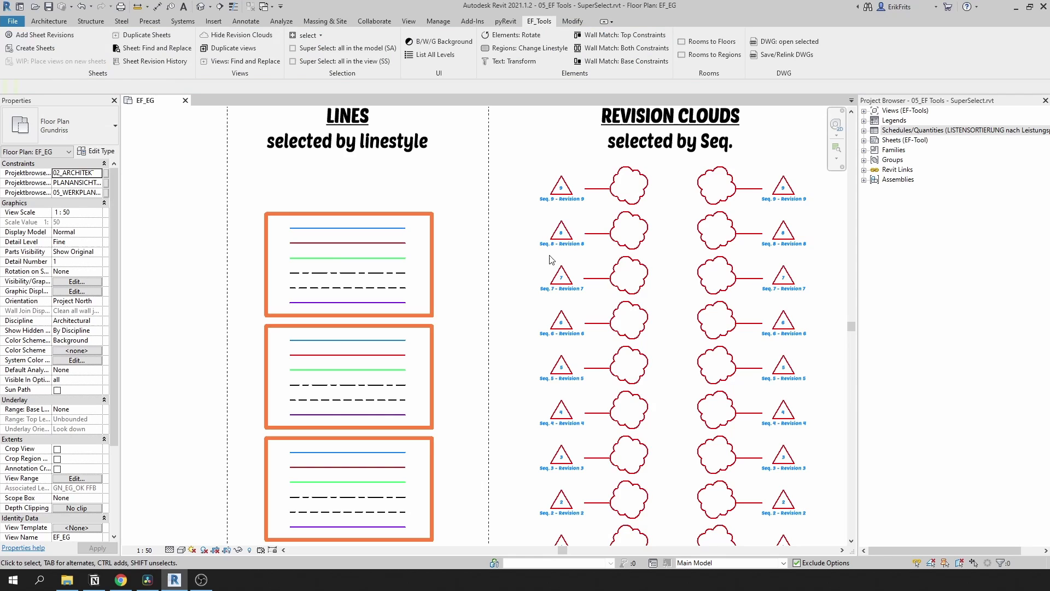
pyautogui.moveTo(527, 255); pyautogui.dragTo(385, 310, button='middle')
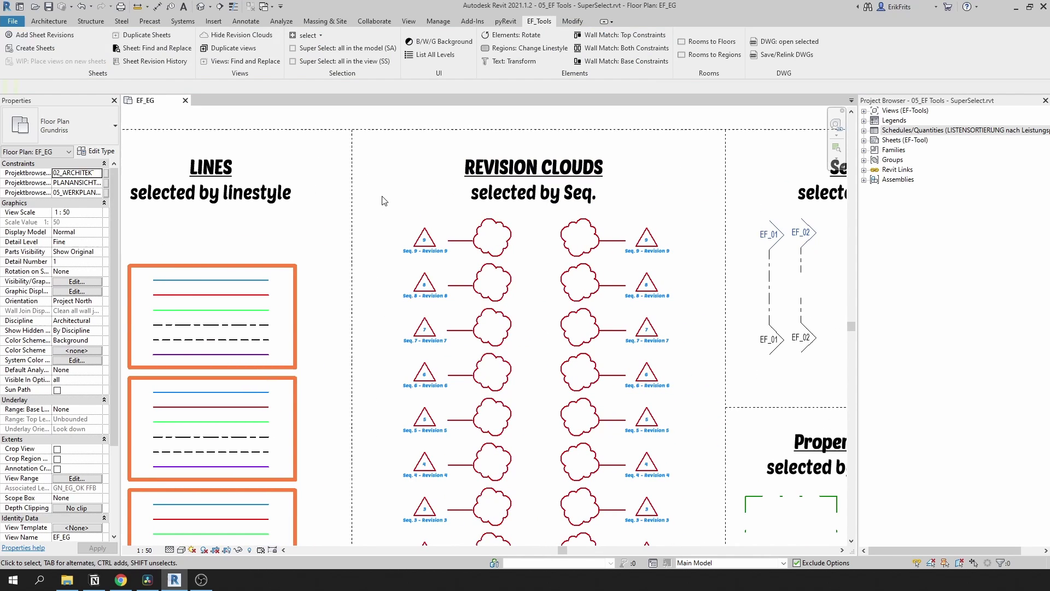
# Window-select the left clouds from Seq. 9 to Seq. 4 and add the matching right-column clouds for 12.
pyautogui.click(509, 252)
pyautogui.moveTo(459, 225); pyautogui.dragTo(432, 146, button='middle')
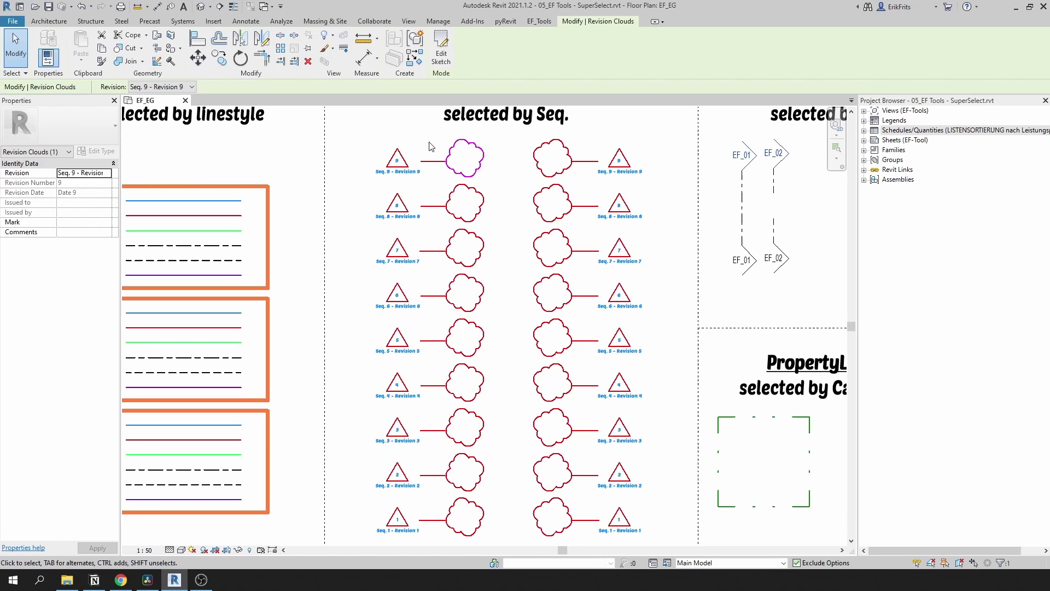
pyautogui.press('Escape')
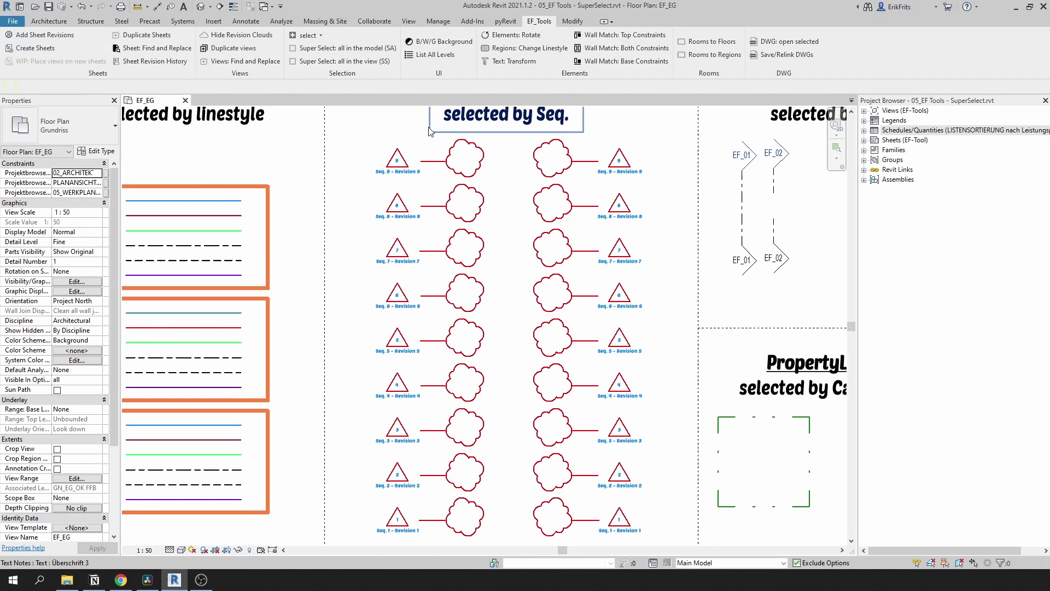
pyautogui.click(450, 157)
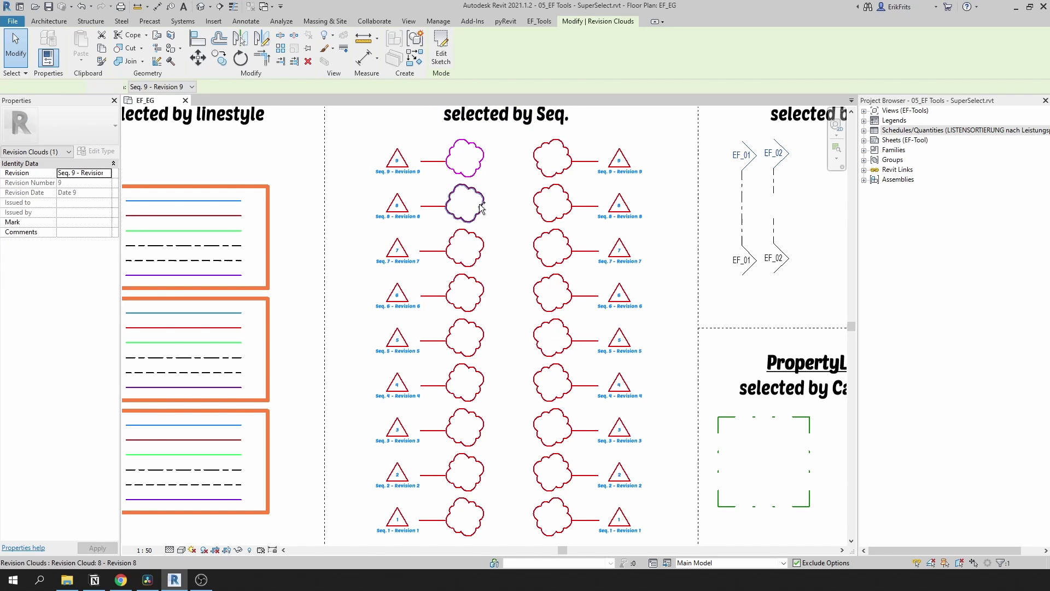
pyautogui.moveTo(474, 179); pyautogui.dragTo(468, 400)
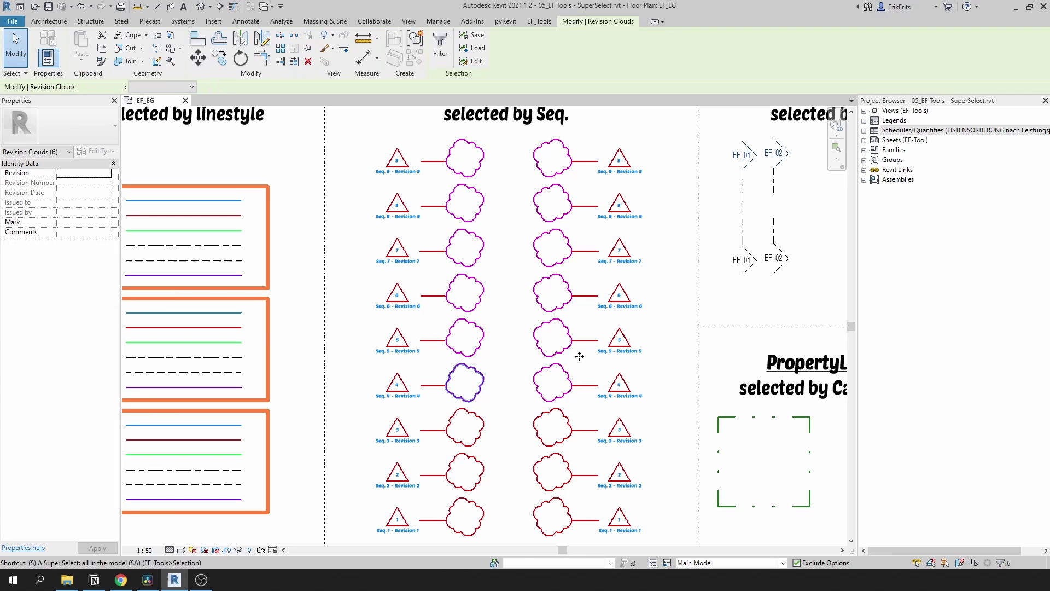
pyautogui.press('a')
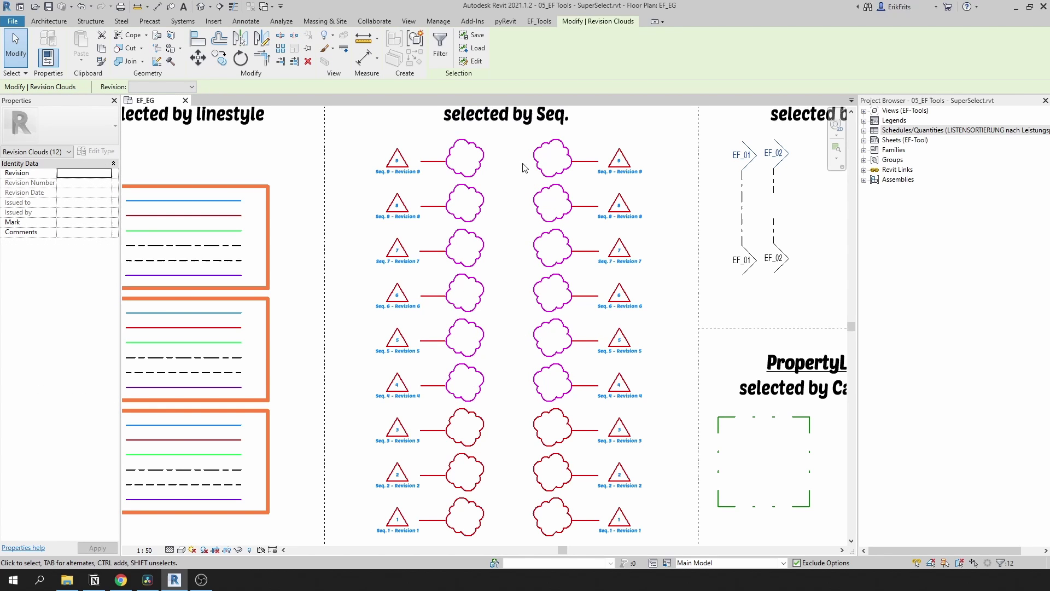
# Use EF-Tools Select similar categories (in view) to extend the selection to all 18 revision clouds.
pyautogui.scroll(1, 533, 43)
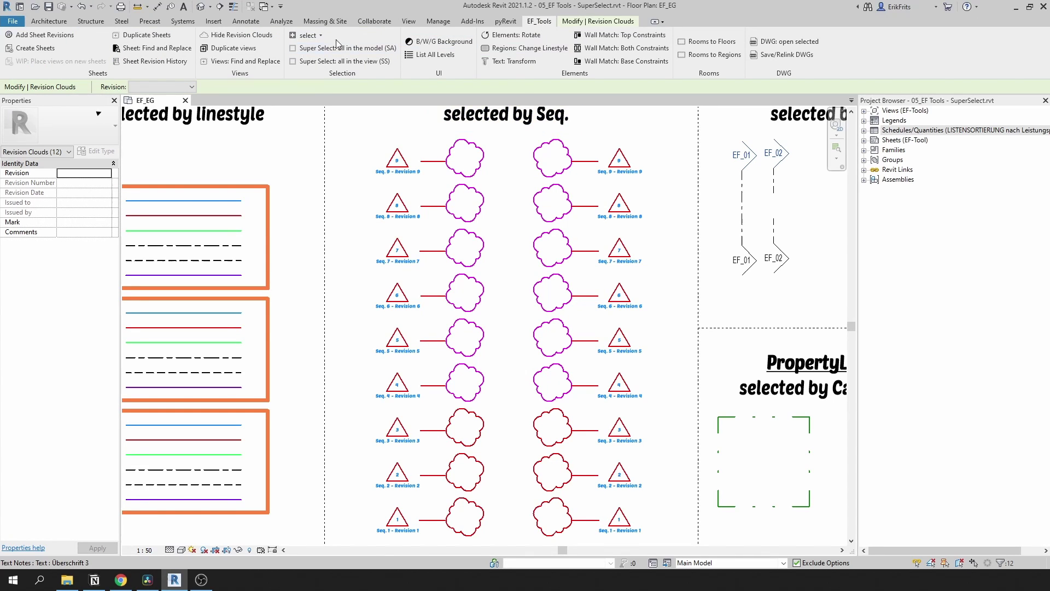
pyautogui.click(309, 38)
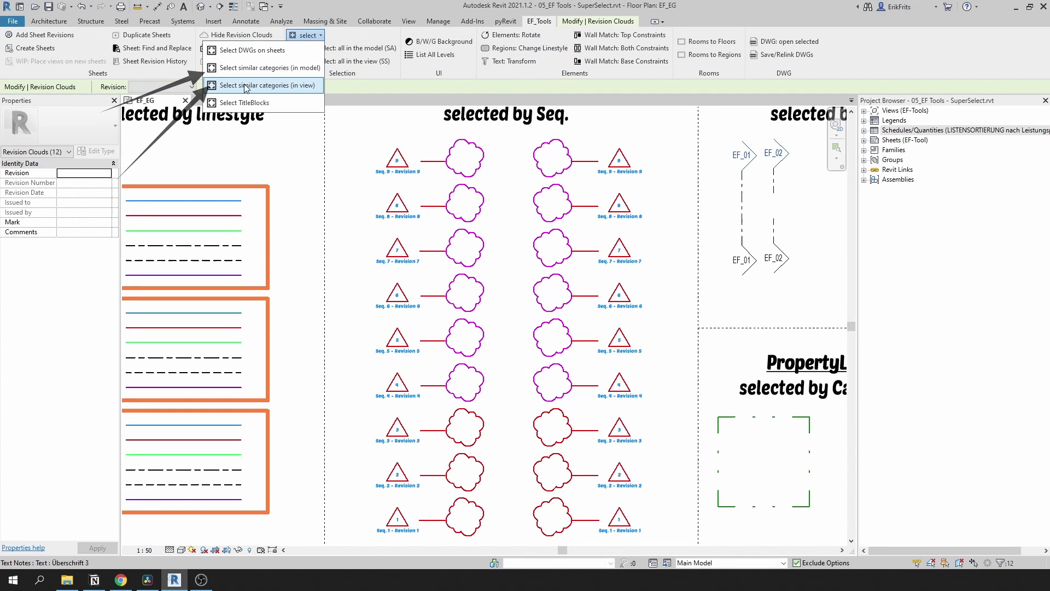
pyautogui.click(267, 86)
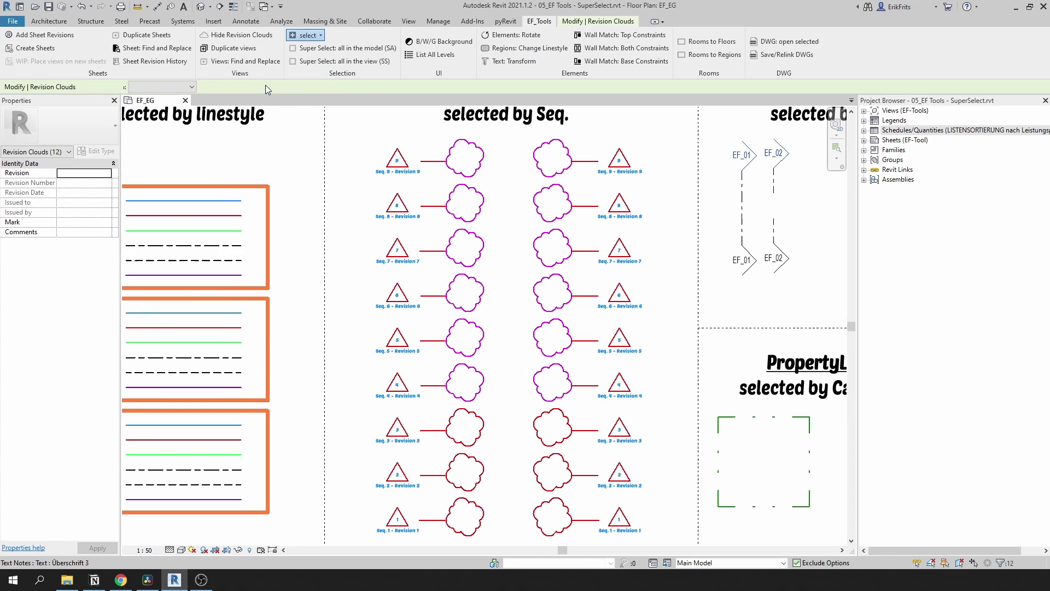
pyautogui.scroll(-2, 495, 366)
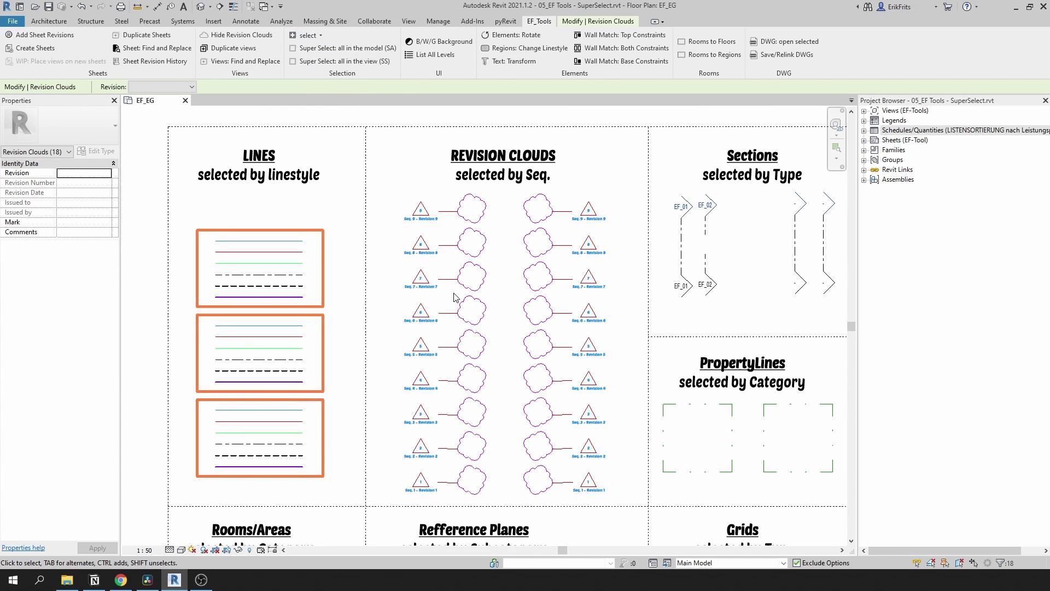
# Select the six dashed reference planes and temporarily isolate them with HI.
pyautogui.click(499, 322)
pyautogui.moveTo(497, 354); pyautogui.dragTo(519, 162, button='middle')
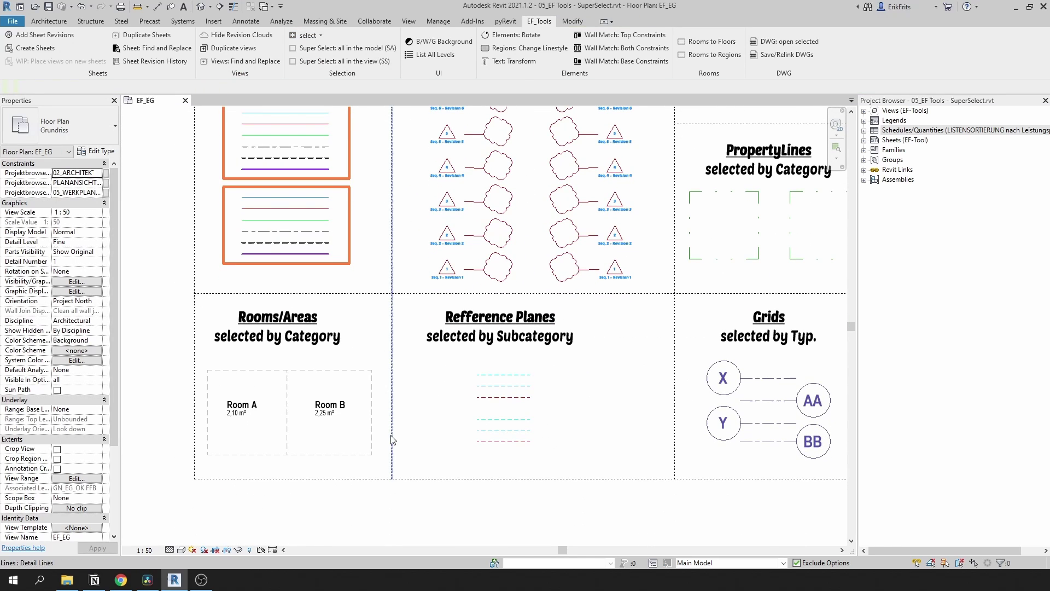
pyautogui.scroll(2, 441, 389)
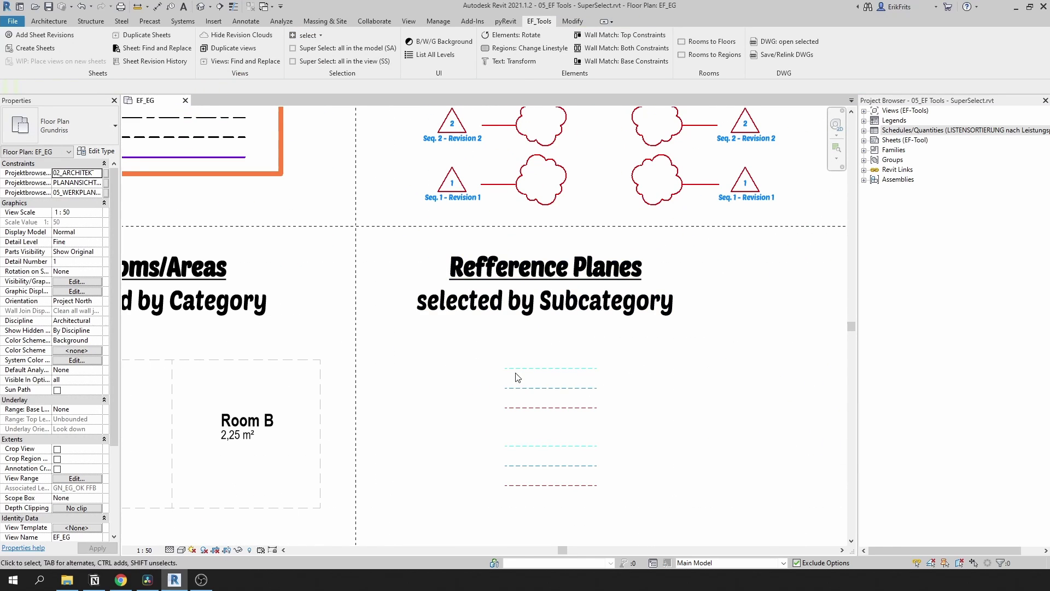
pyautogui.click(528, 388)
pyautogui.click(537, 355)
pyautogui.moveTo(567, 346); pyautogui.dragTo(534, 490)
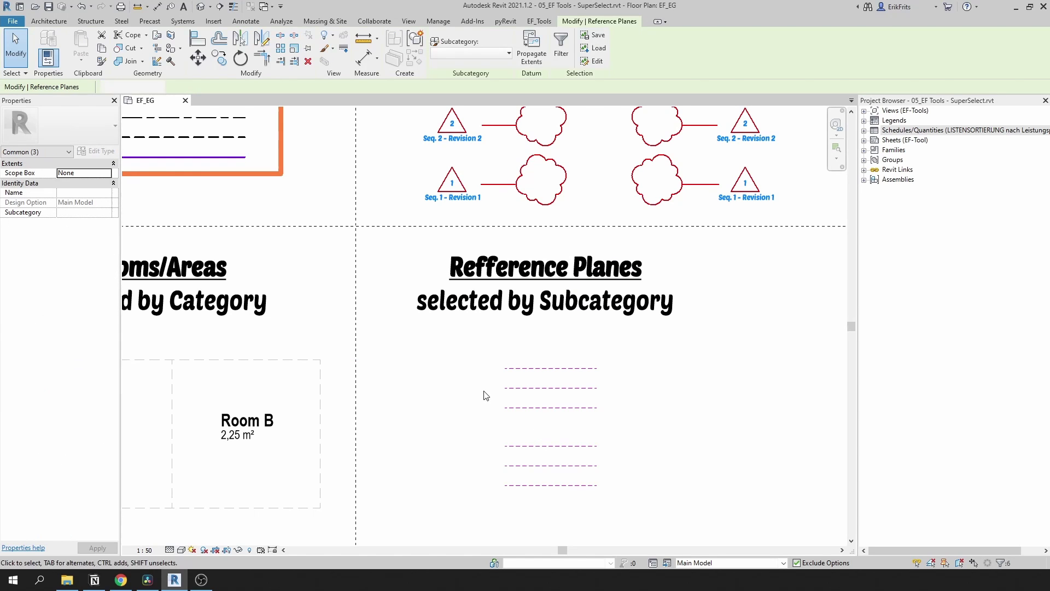
pyautogui.press('h')
pyautogui.press('i')
pyautogui.press('Escape')
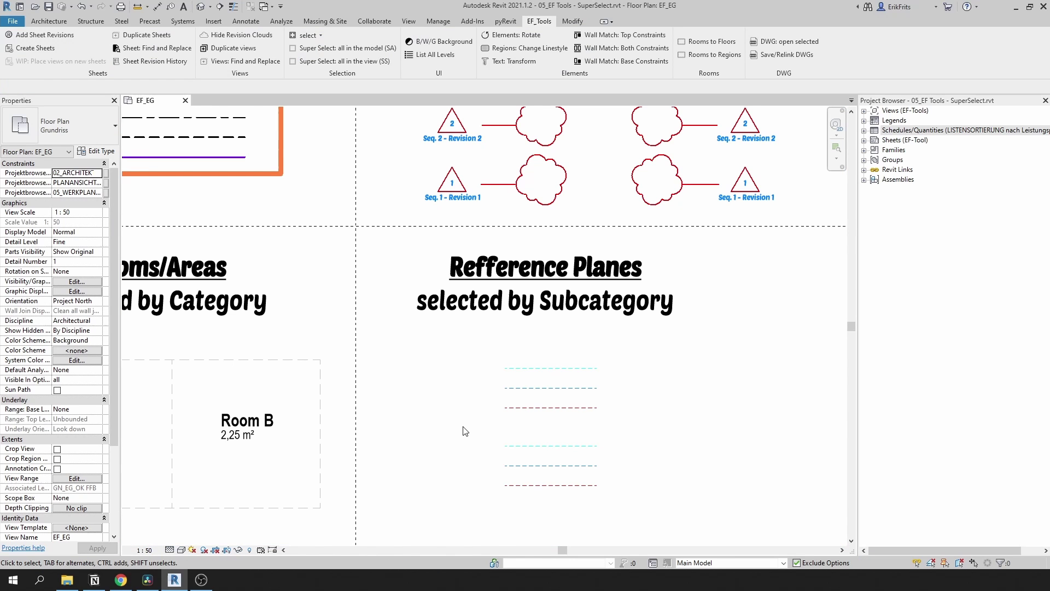
# Pan to the Rooms/Areas panel and select Room B.
pyautogui.moveTo(450, 427); pyautogui.dragTo(453, 451, button='middle')
pyautogui.click(346, 389)
pyautogui.scroll(-2, 346, 391)
# Extend the selection to all rooms, then clear it and pan to the Revision Clouds and Sections panels.
pyautogui.press('a')
pyautogui.click(520, 434)
pyautogui.moveTo(674, 311); pyautogui.dragTo(557, 366, button='middle')
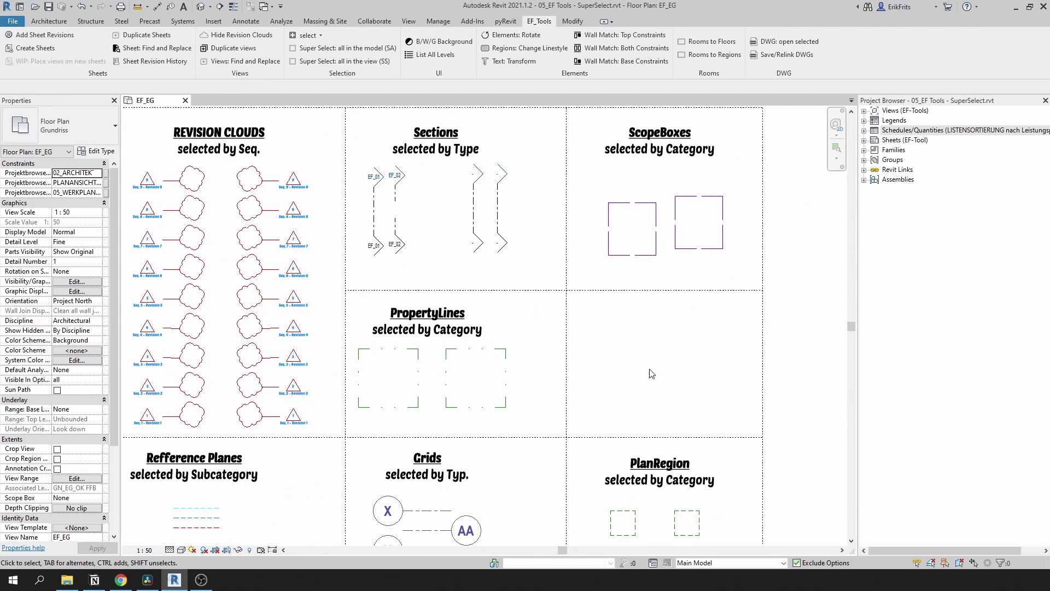
pyautogui.scroll(-1, 651, 373)
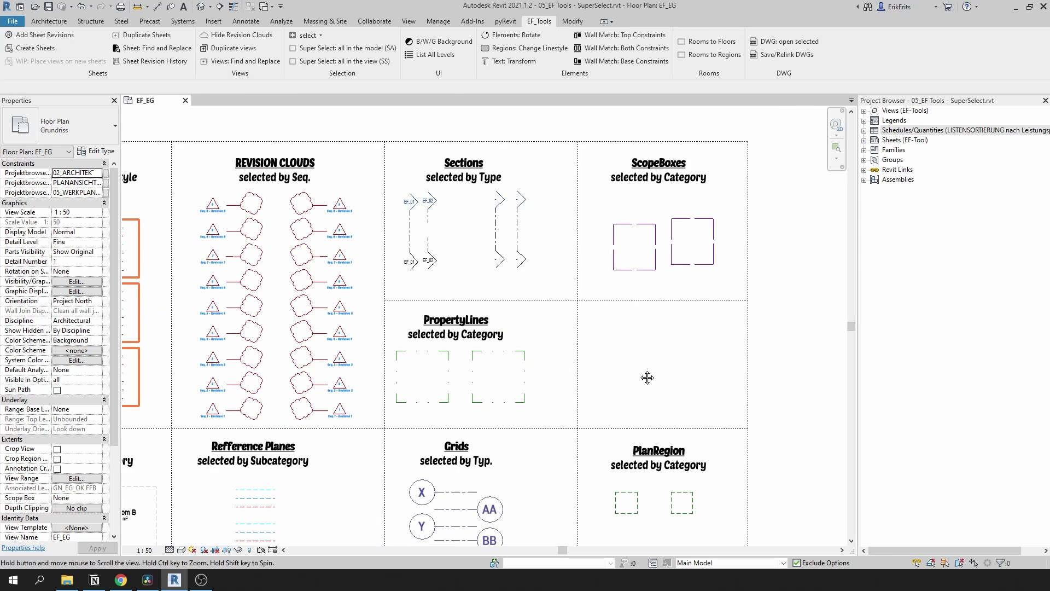
pyautogui.moveTo(647, 375); pyautogui.dragTo(675, 358, button='middle')
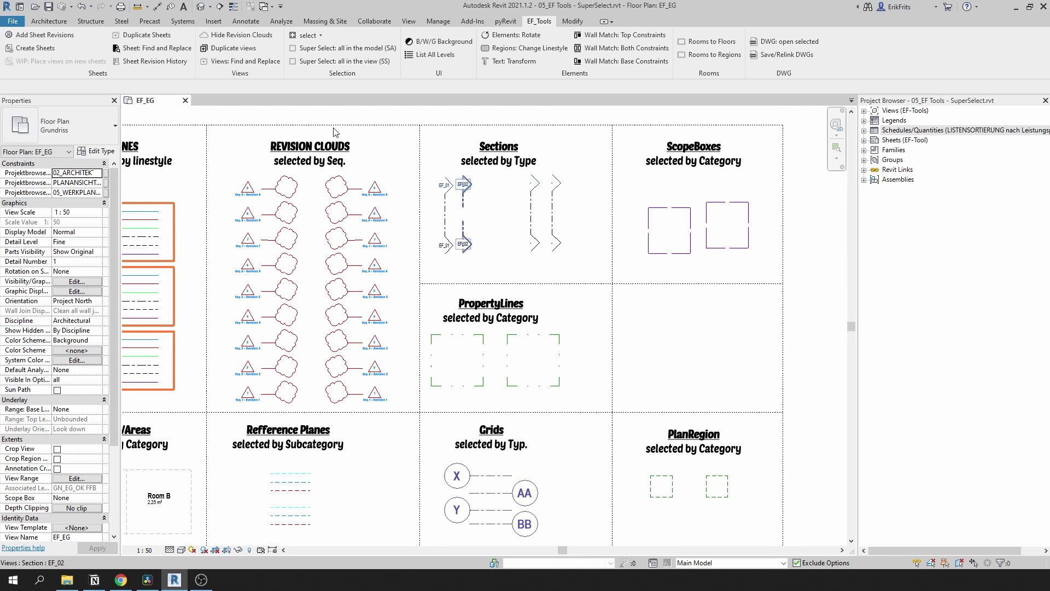
# Review the EF_Tools selection dropdown, then select all similar section markers in the view.
pyautogui.click(320, 36)
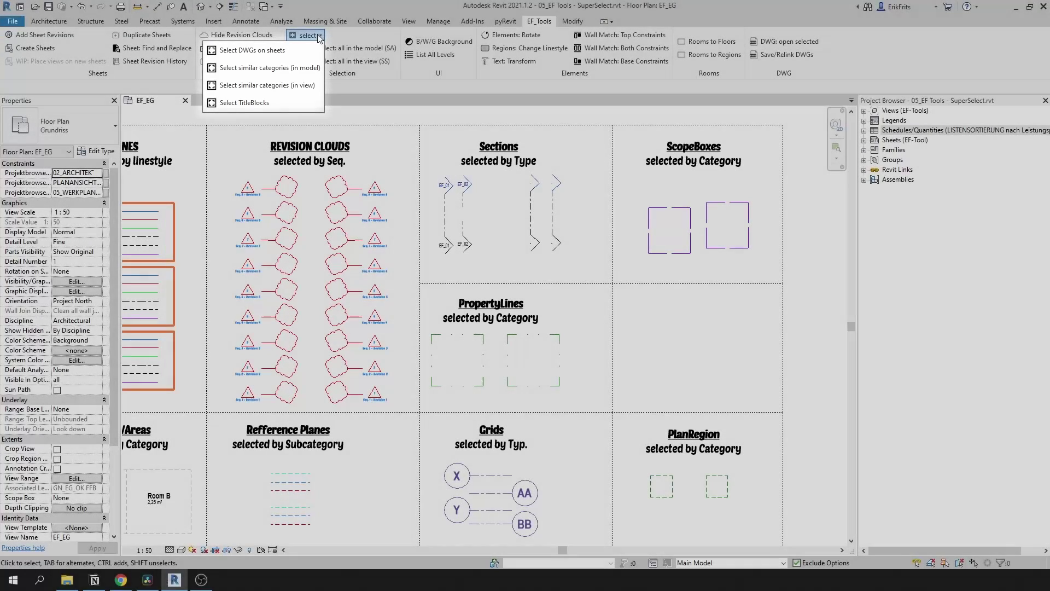
pyautogui.click(319, 37)
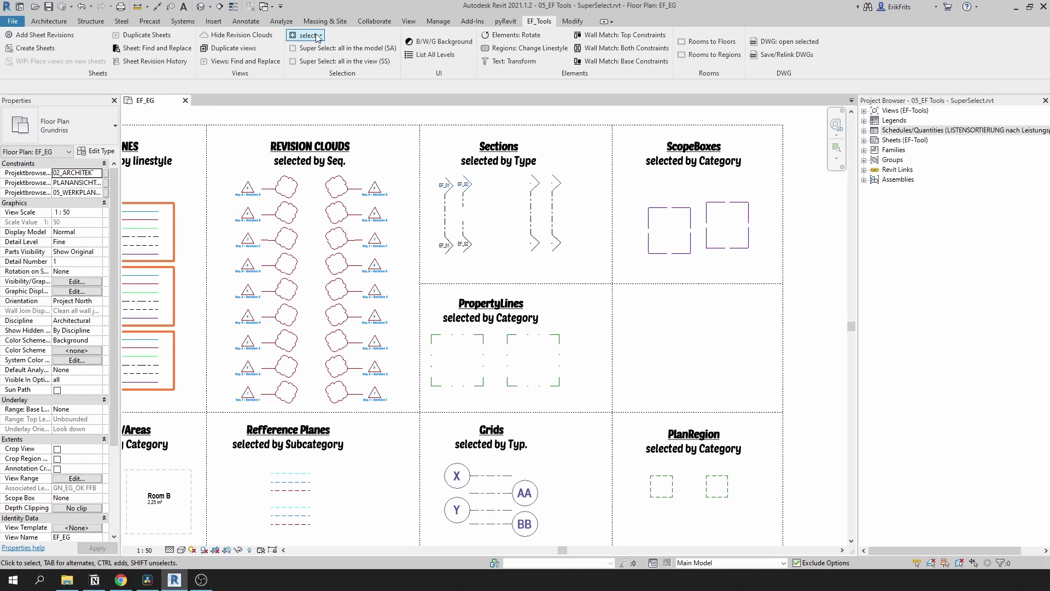
pyautogui.click(317, 36)
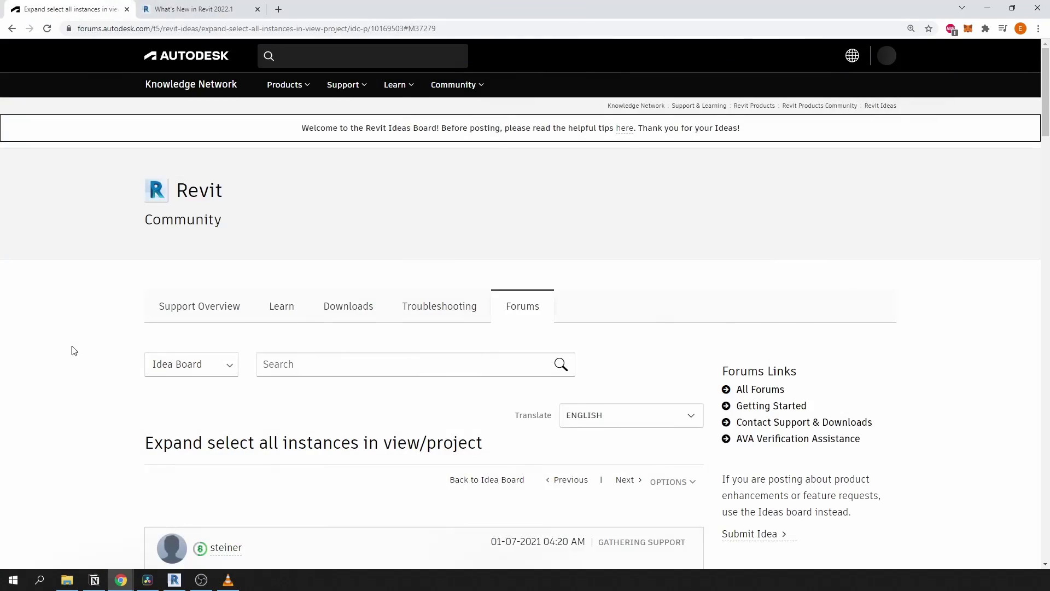
# Open the erikfrits.com Super Select article linked in Erik_Frits' reply and scroll through its Python code.
pyautogui.scroll(-20, 71, 347)
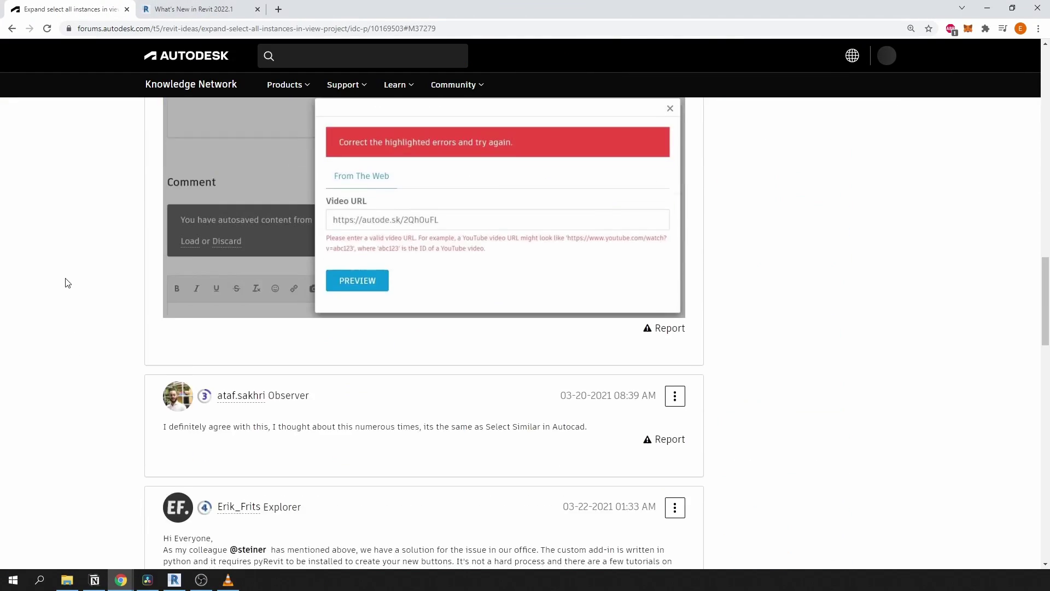
pyautogui.scroll(-6, 68, 282)
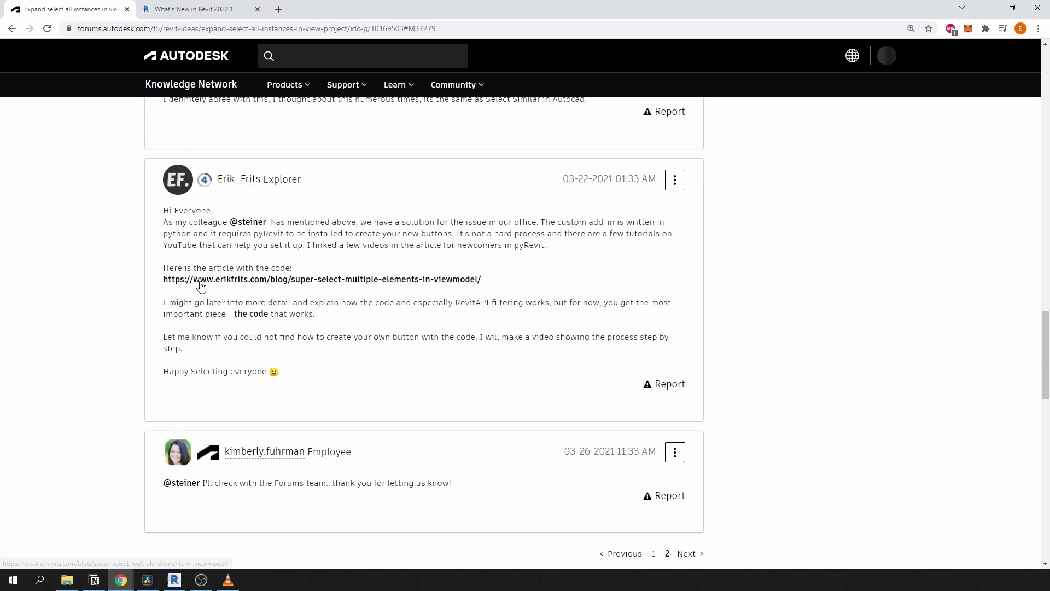
pyautogui.click(196, 280)
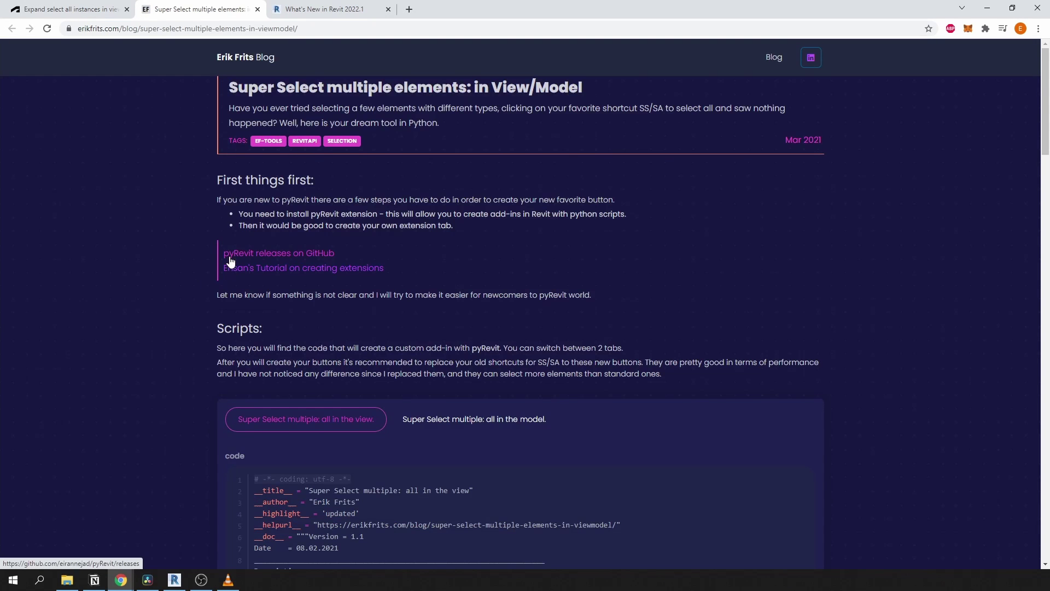
pyautogui.scroll(-17, 230, 254)
pyautogui.scroll(-11, 230, 254)
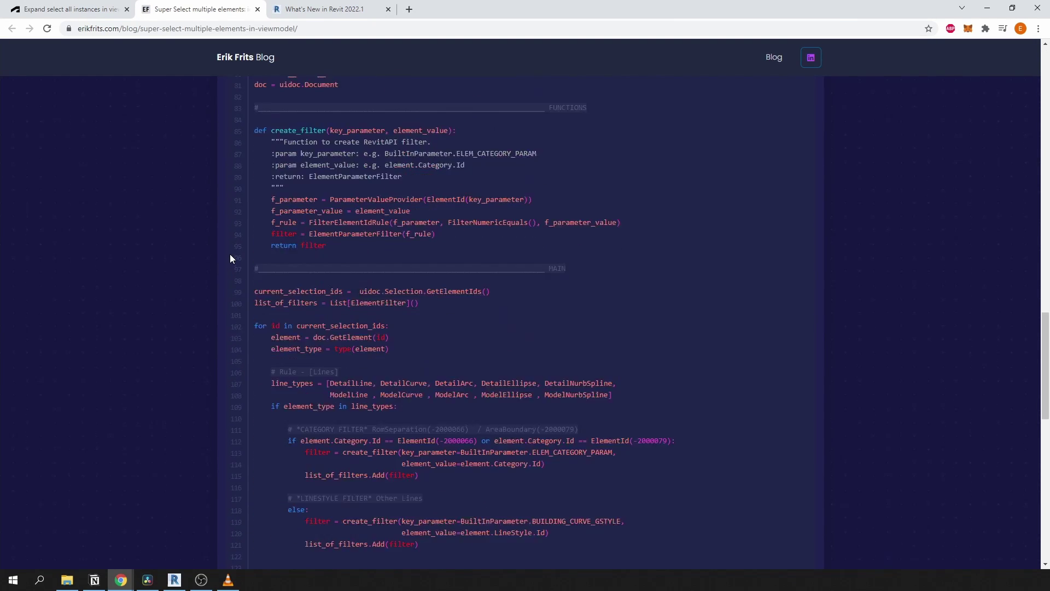
# On the What's New in Revit 2022.1 page, play the Select all instances enhancements video and skip ahead to about 0:31.
pyautogui.click(342, 13)
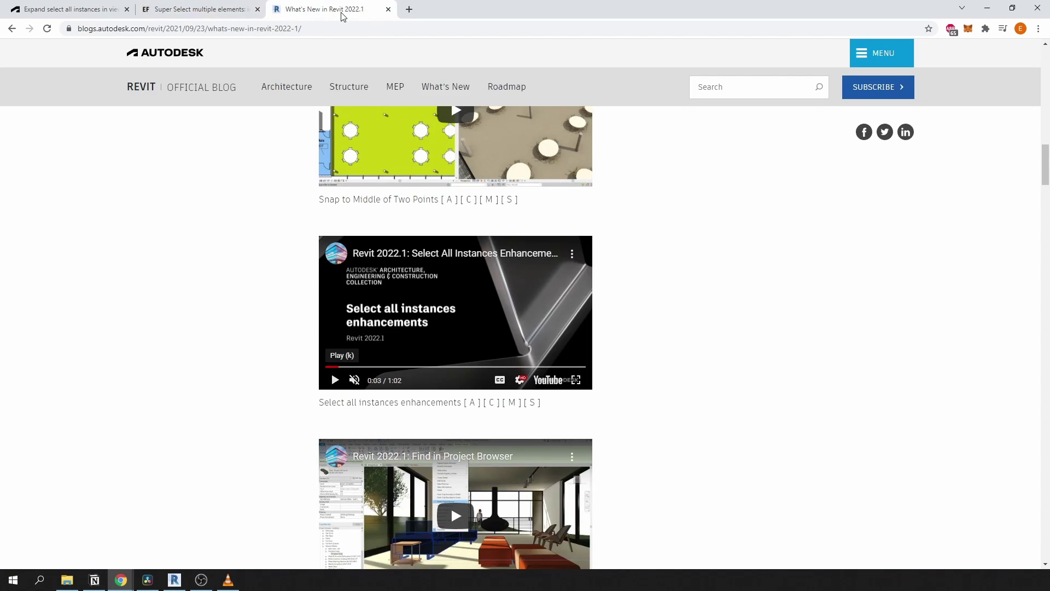
pyautogui.click(392, 349)
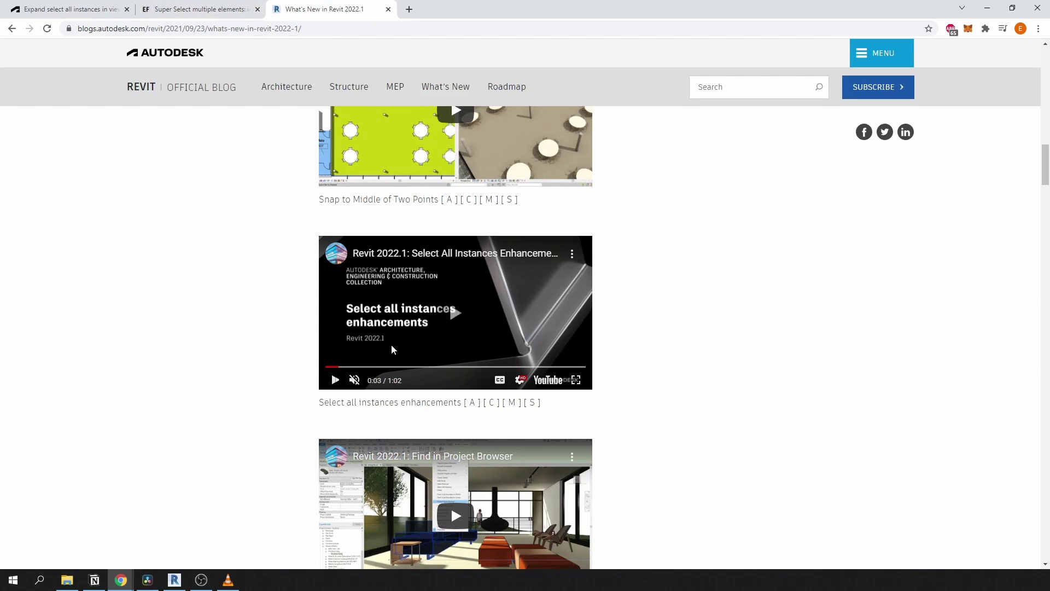
pyautogui.click(394, 366)
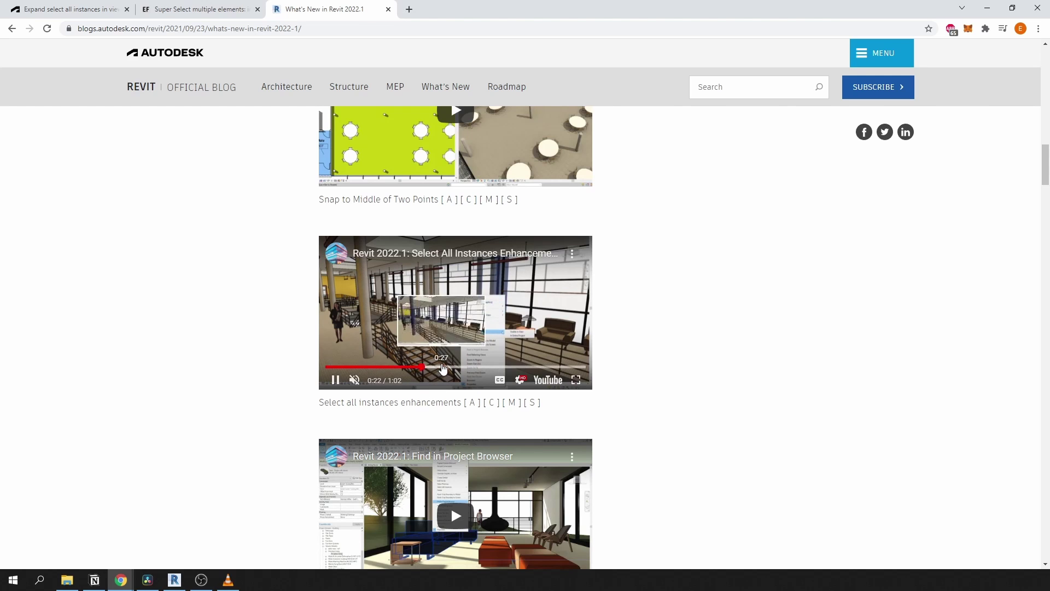
pyautogui.click(461, 366)
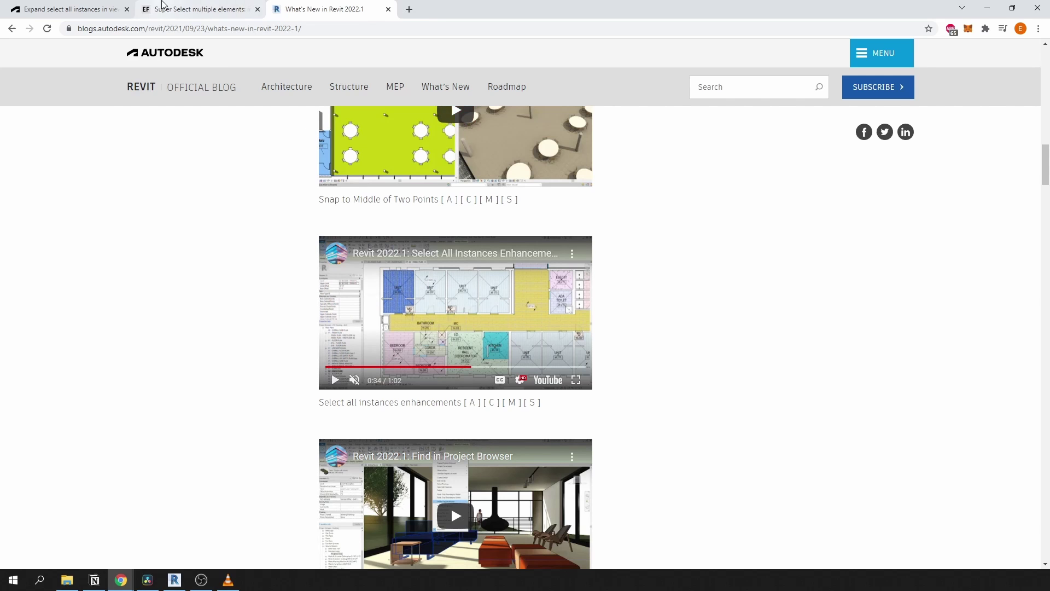
# Return to the Super Select multiple elements article and scroll its code listing down to the 'Any Suggestions?' section.
pyautogui.click(199, 9)
pyautogui.scroll(-6, 348, 368)
pyautogui.scroll(12, 350, 380)
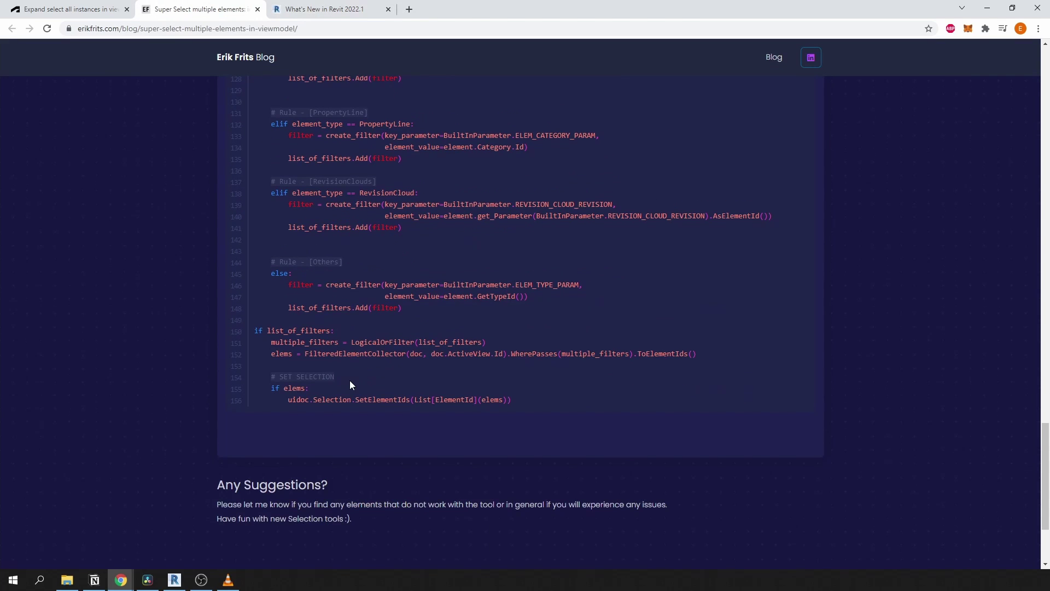
pyautogui.scroll(15, 377, 382)
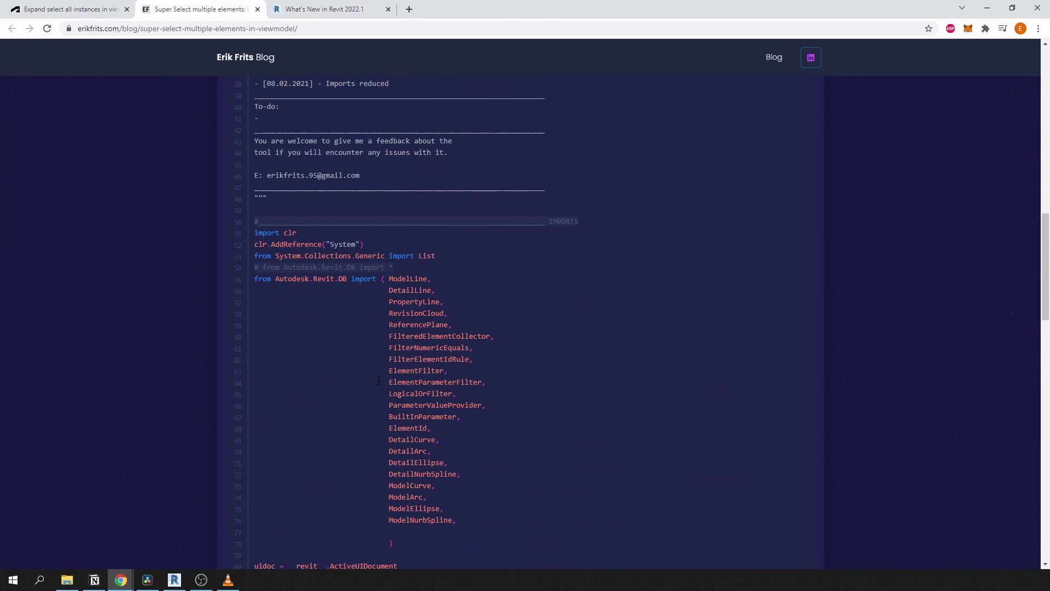
pyautogui.scroll(3, 378, 379)
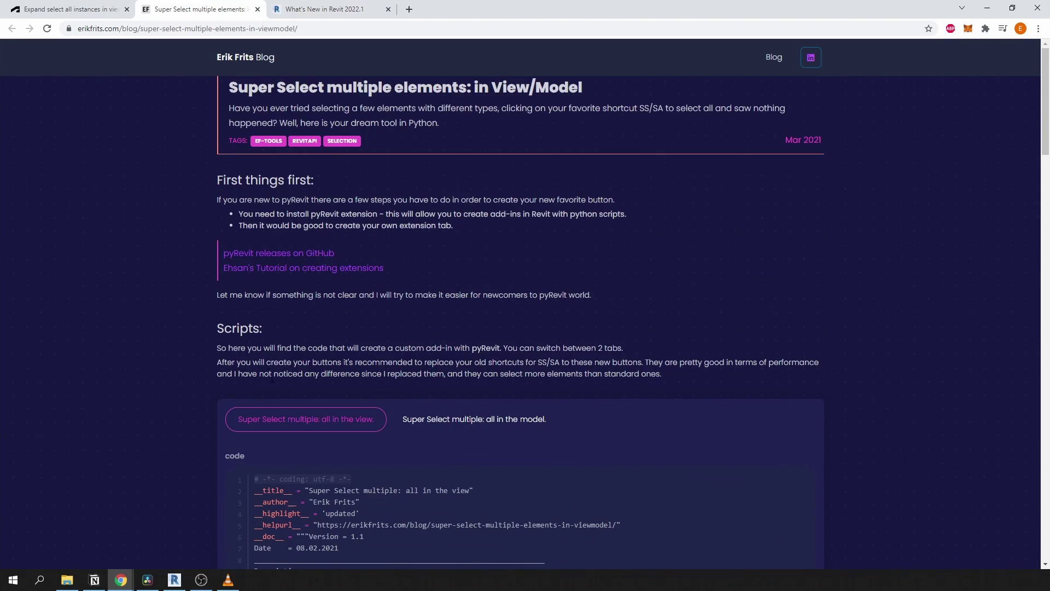
pyautogui.scroll(-20, 334, 443)
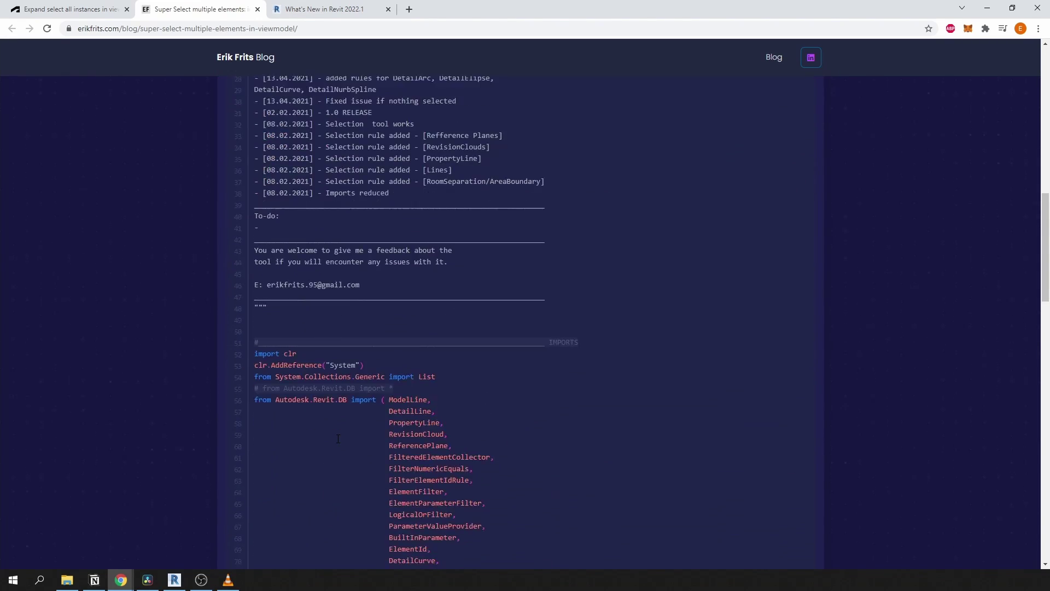
pyautogui.scroll(-5, 338, 439)
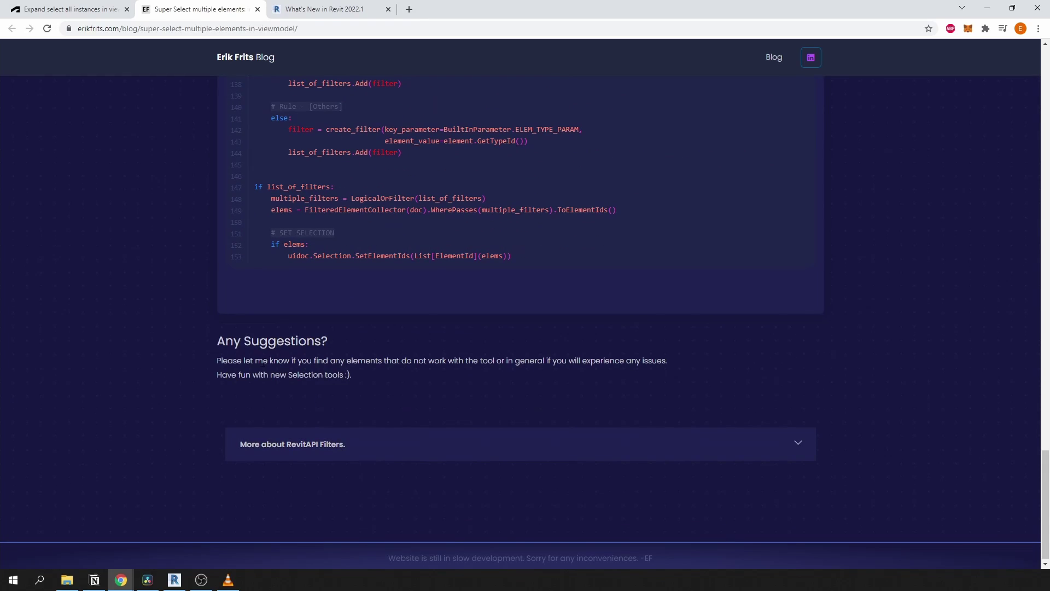